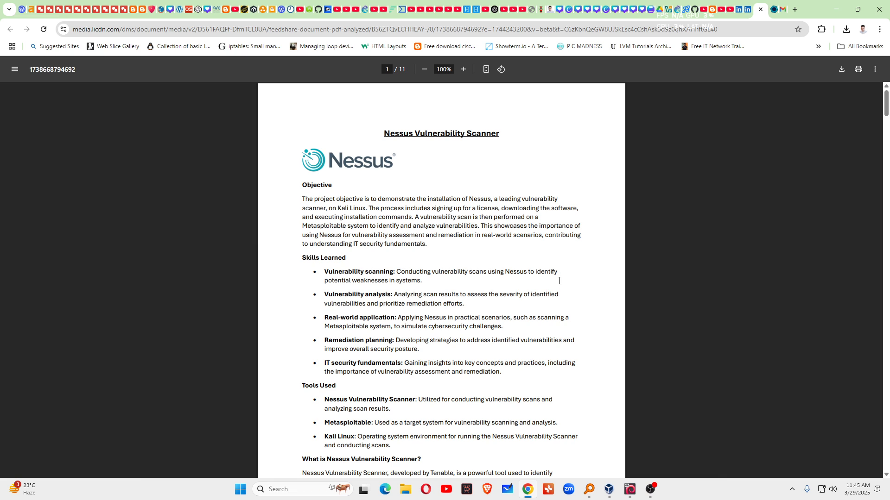
Step: Switch Chrome to the Tenable downloads tab offering Nessus 10.8.3 for Linux - Debian - amd64
left_click(774, 10)
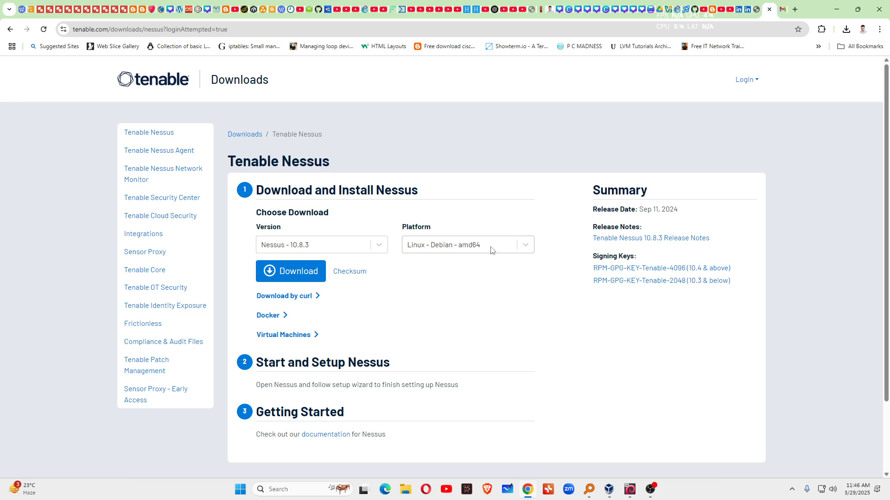
Step: Keep Linux - Debian - amd64 as the platform, view the Nessus activation email, and open a new tab
left_click(524, 249)
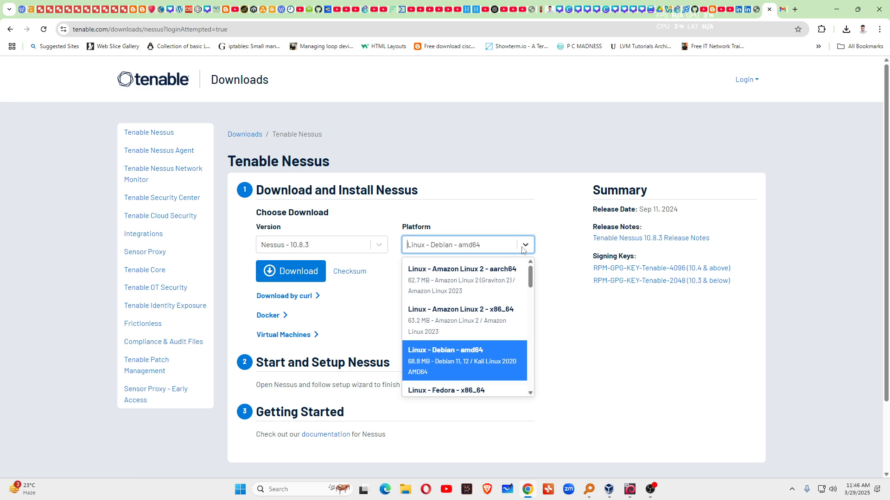
left_click(548, 294)
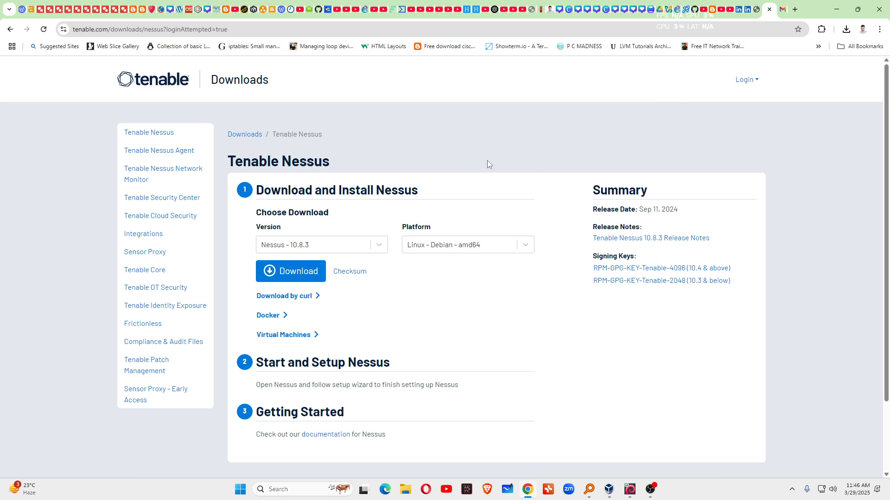
left_click(782, 13)
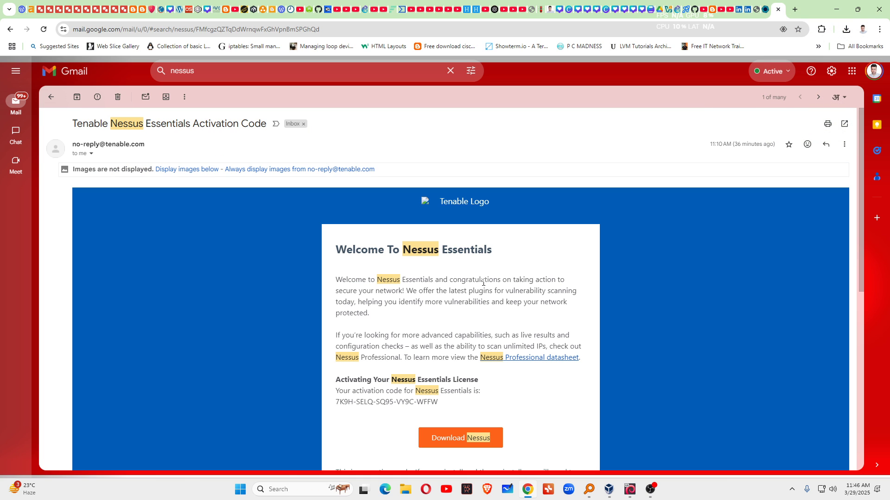
left_click(795, 9)
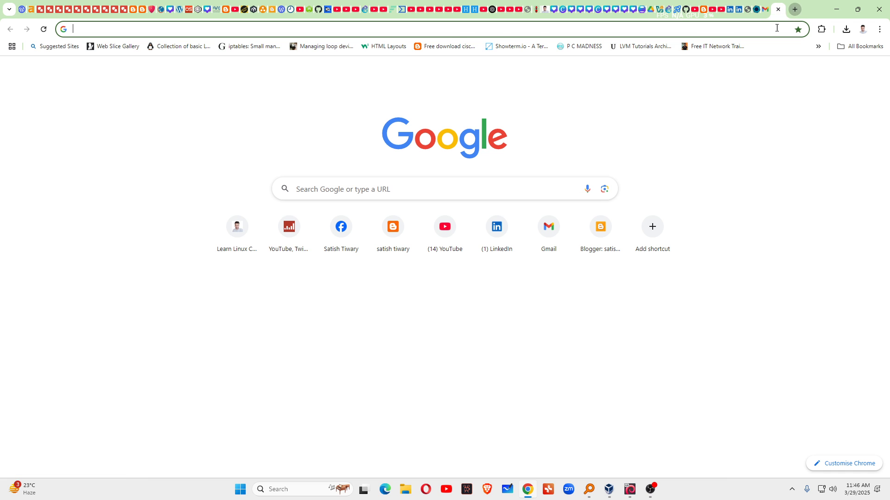
left_click(629, 490)
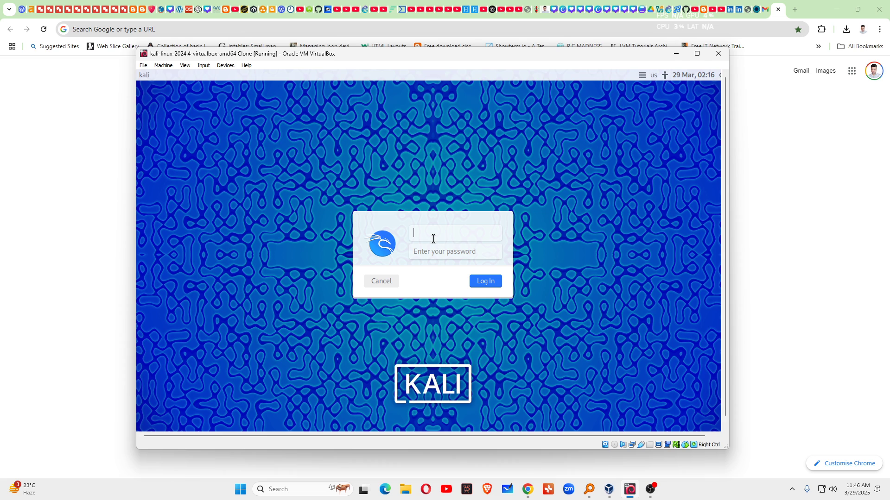
type("kali")
key("Return")
type("kali")
key("Return")
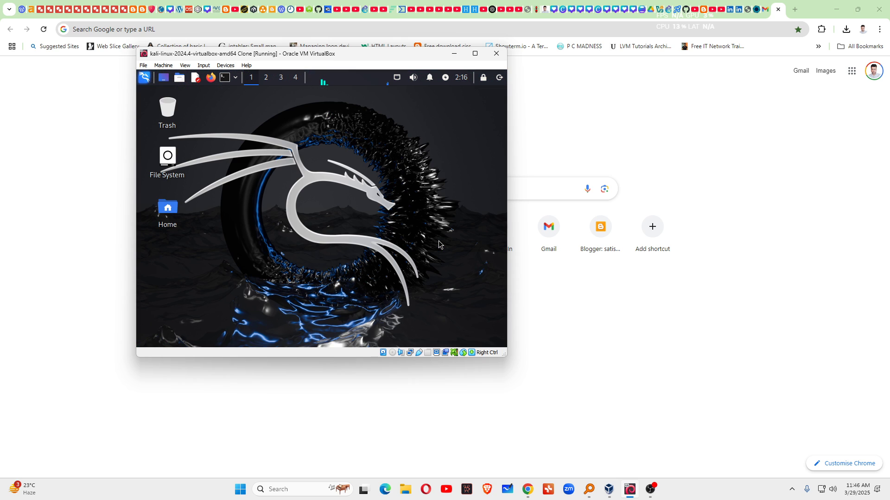
Step: Maximize the VM window, set the teal Kali desktop wallpaper, and launch Firefox
left_click(475, 53)
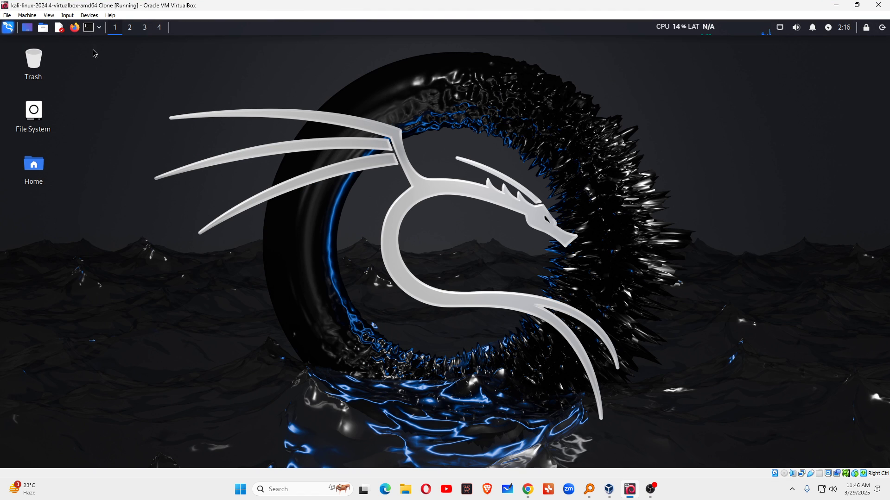
right_click(111, 70)
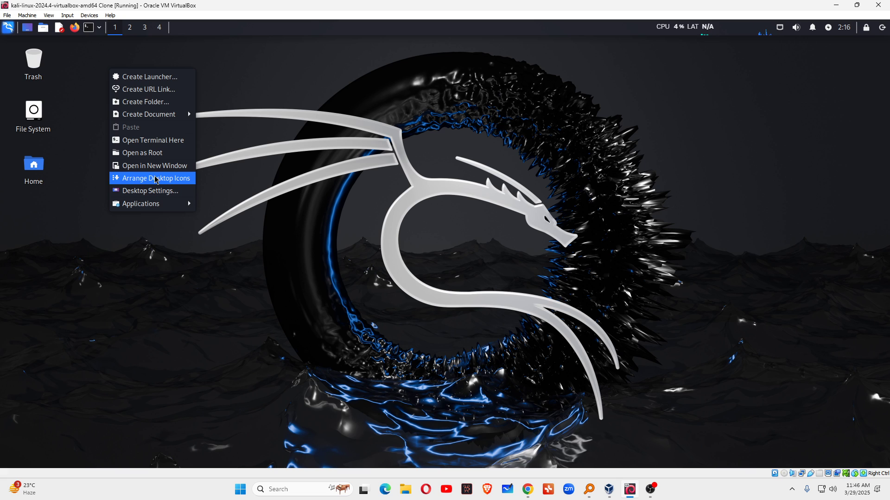
left_click(158, 190)
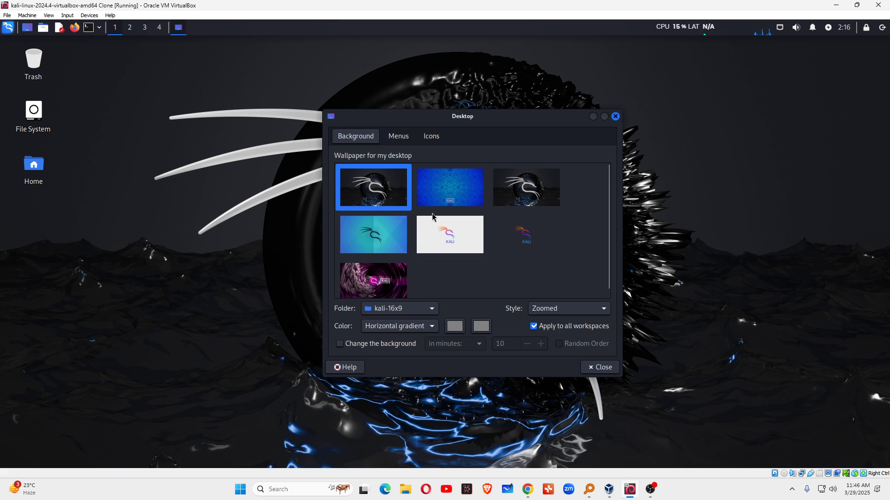
left_click(388, 241)
left_click(591, 367)
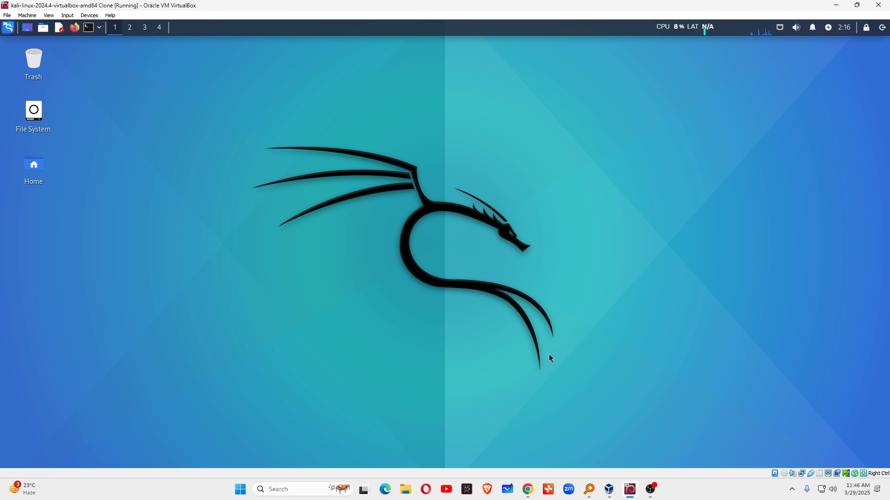
left_click(75, 29)
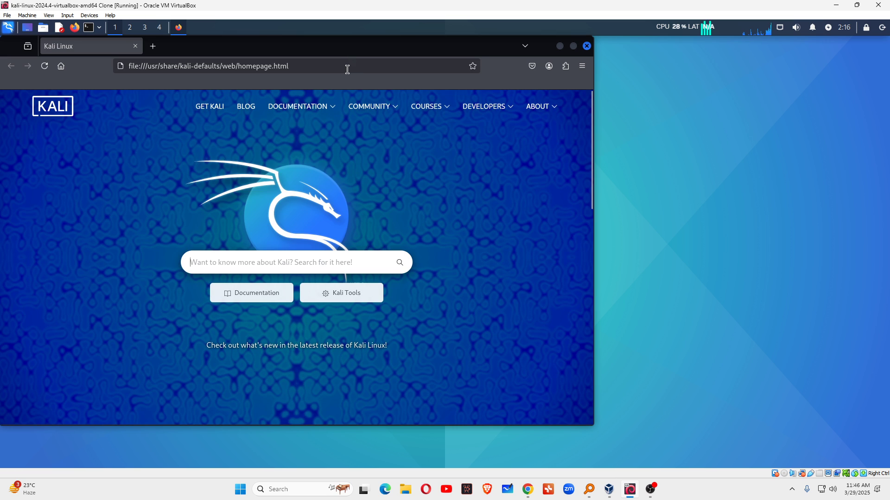
Step: Search 'nessus .deb' on the Everything server at 192.168.29.227, download the installer, and open its folder
left_click(347, 66)
type("1")
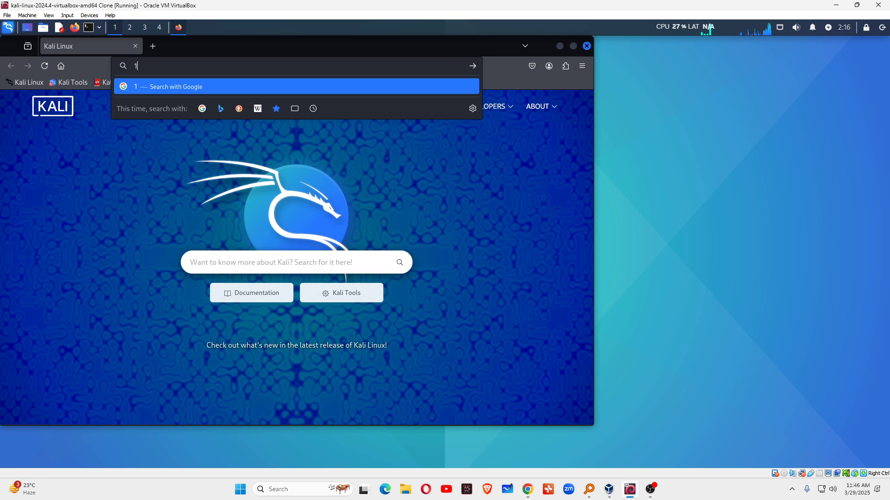
type("92.16")
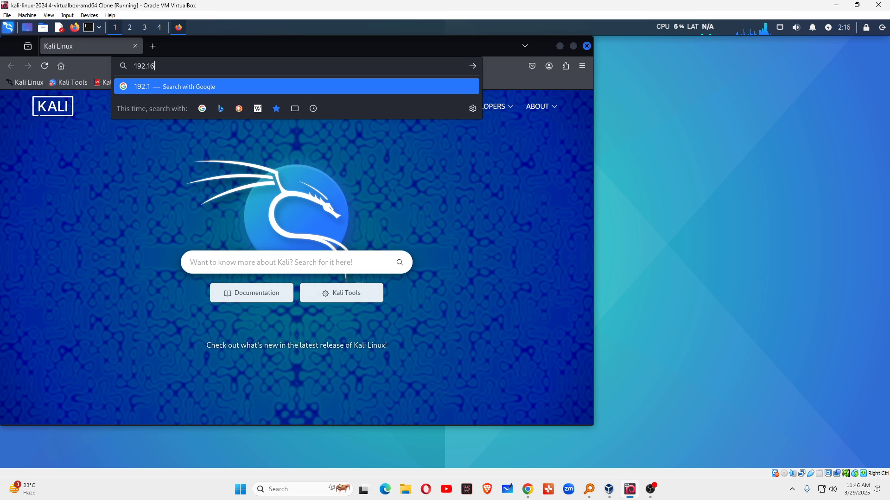
type("8.29")
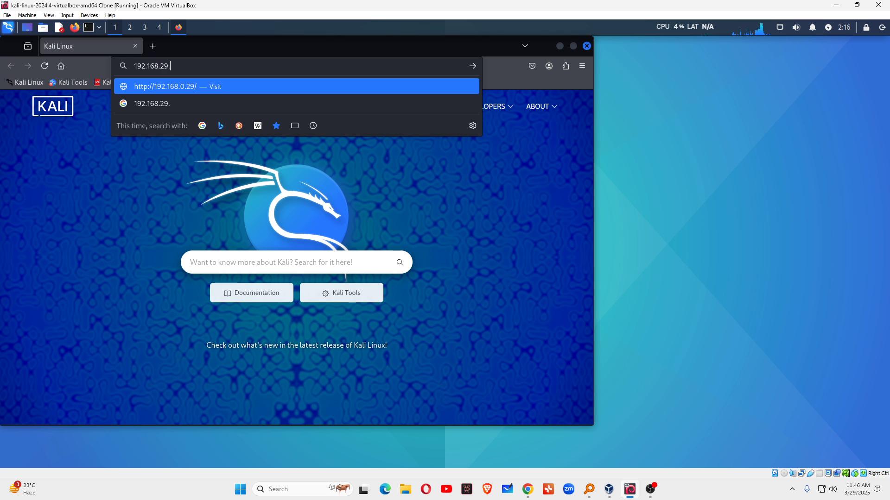
type(".227")
key("Return")
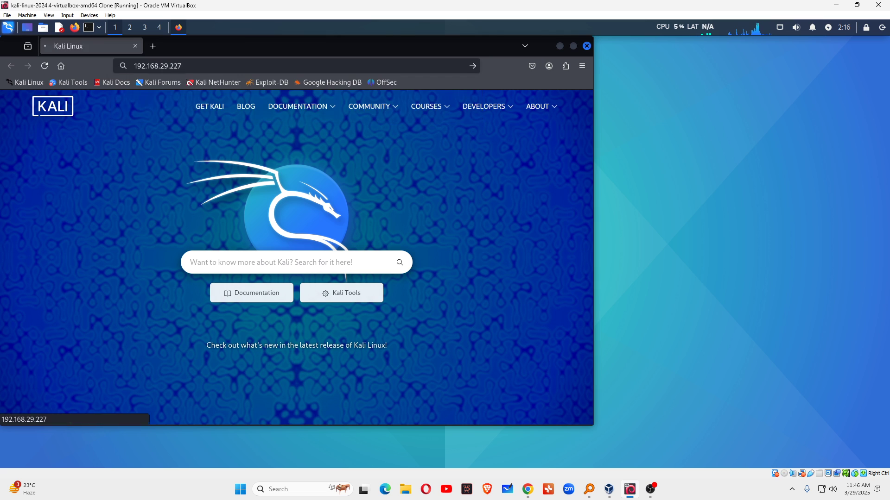
type("ne")
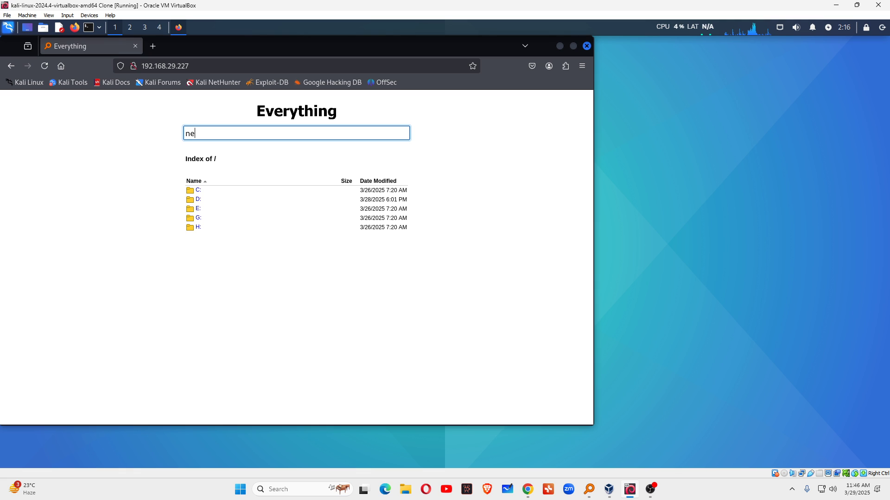
type("ssus .deb")
key("Return")
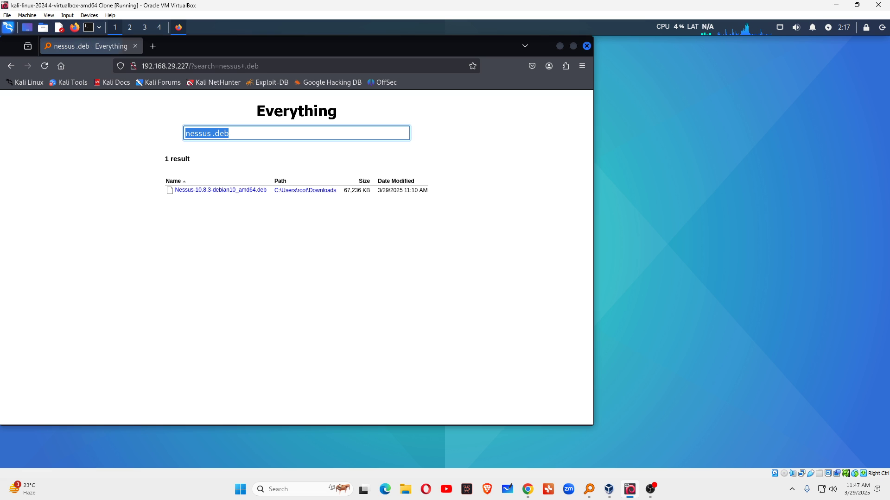
left_click(234, 191)
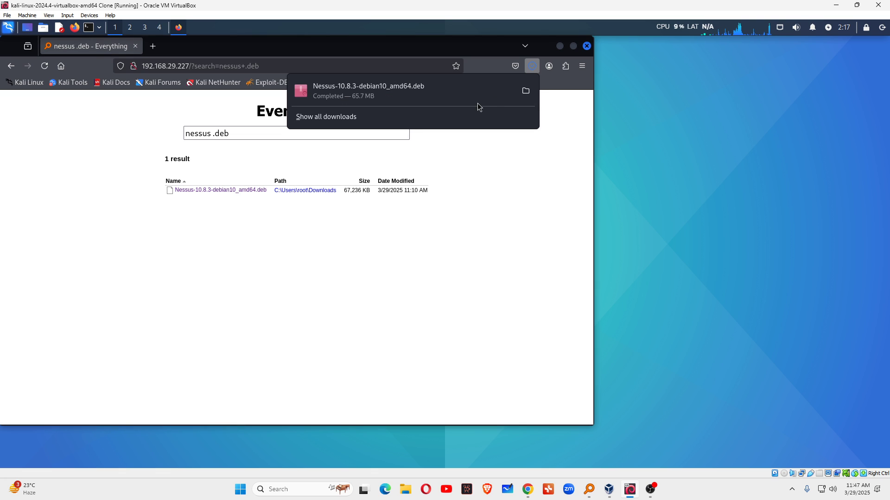
left_click(529, 93)
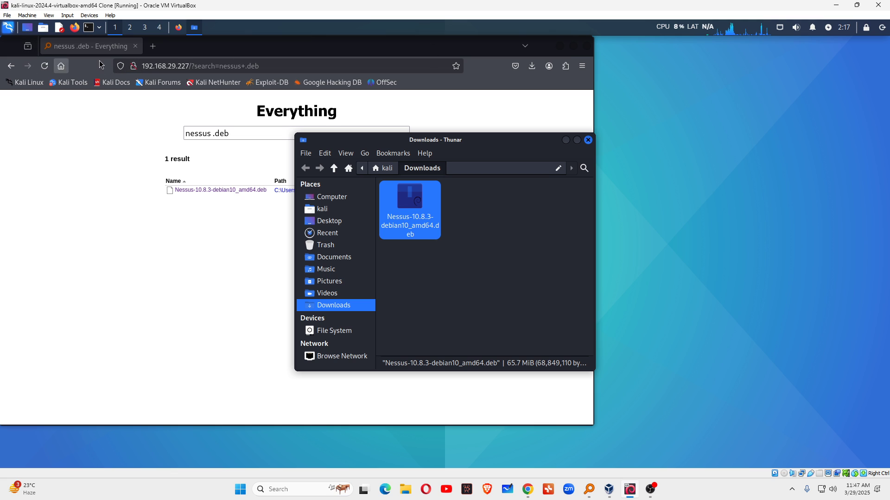
Step: Maximize the Downloads folder window and open a full-screen terminal in Downloads
left_click_drag(505, 141, 427, 115)
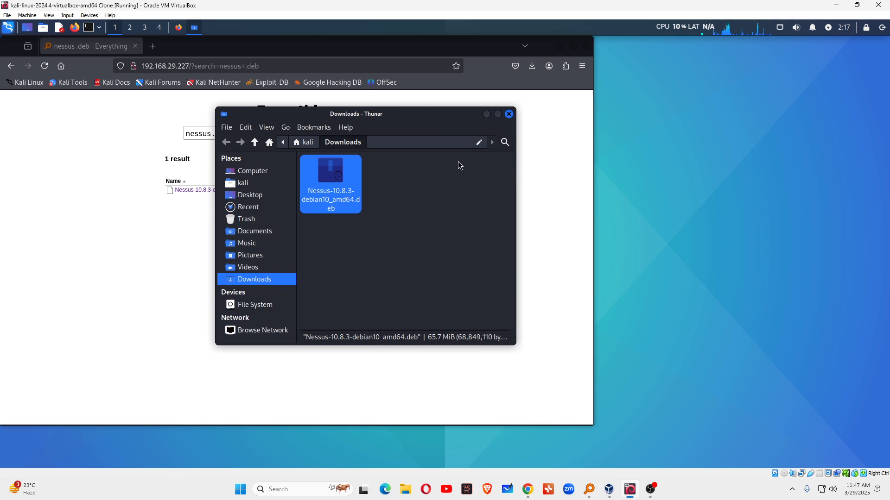
left_click(499, 114)
right_click(316, 150)
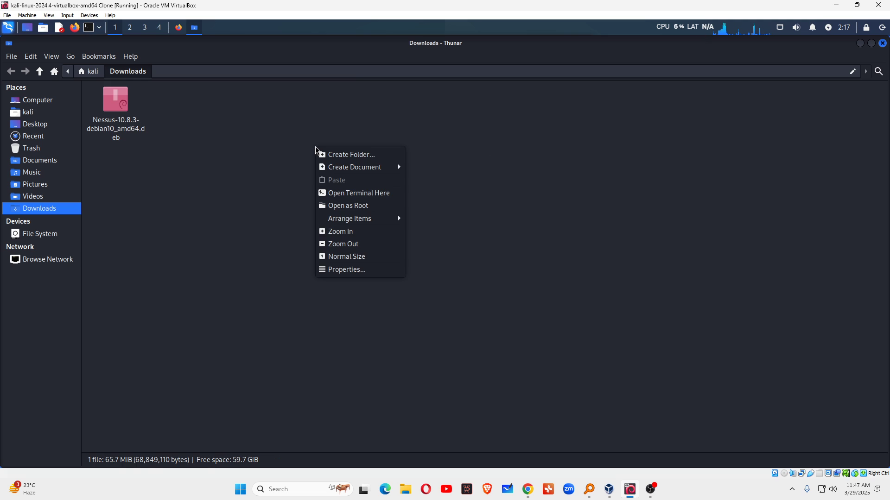
key("Escape")
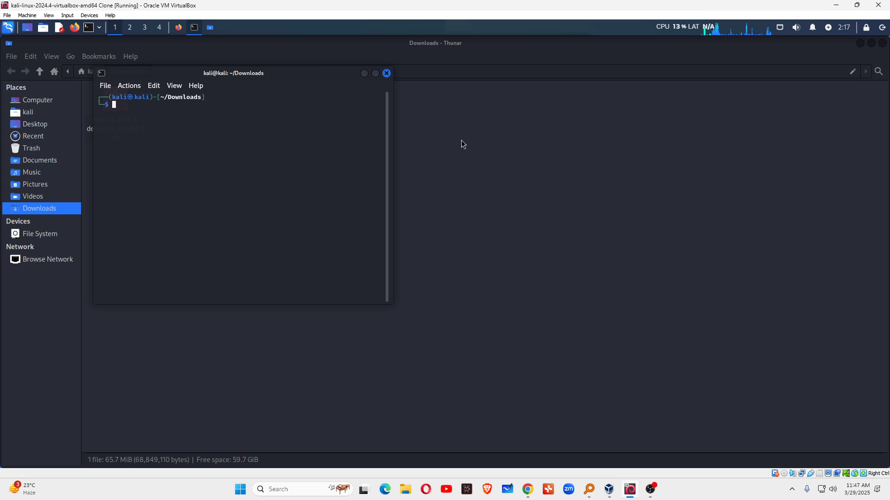
left_click(375, 73)
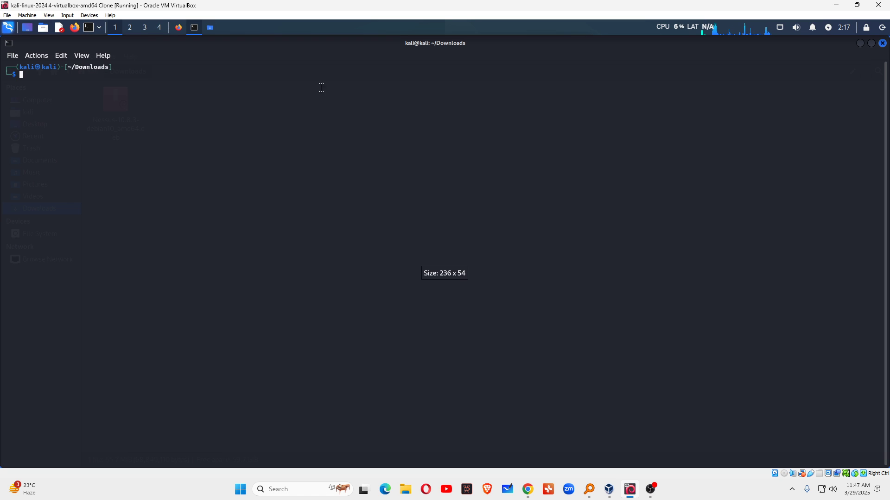
Step: Enlarge the QTerminal font using Edit > Zoom in several times
left_click(63, 58)
left_click(76, 105)
left_click(62, 56)
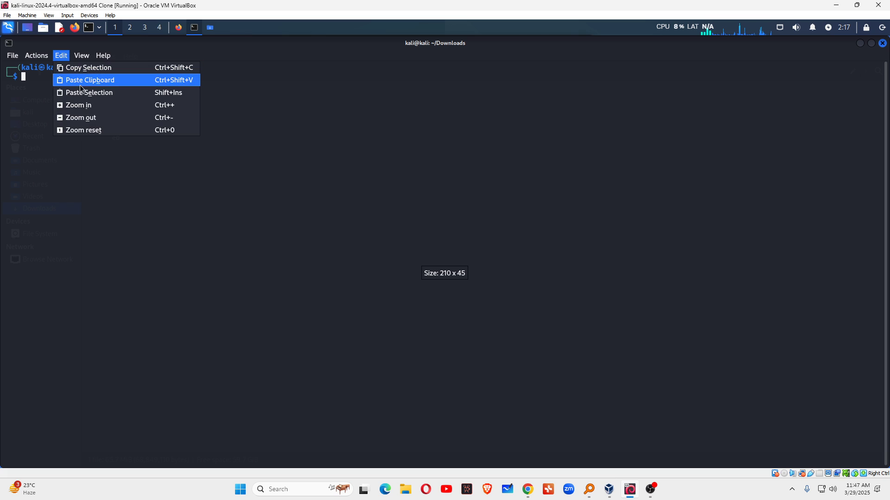
left_click(78, 106)
left_click(65, 55)
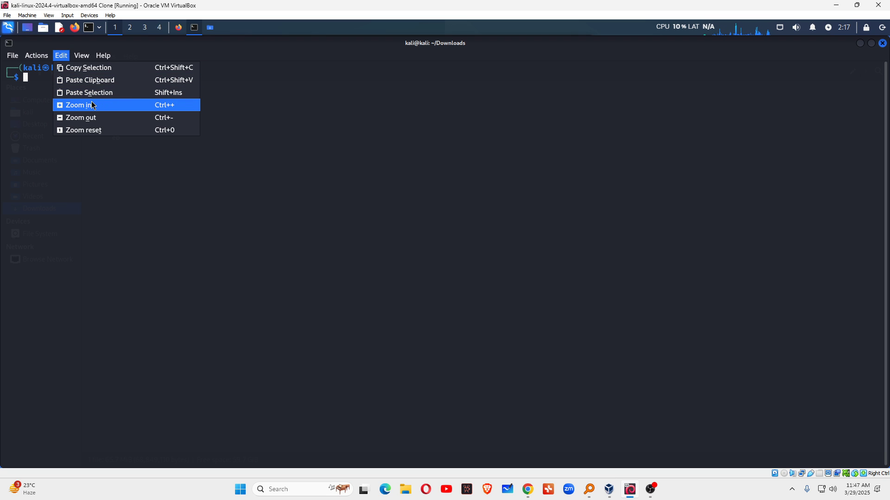
left_click(93, 105)
left_click(65, 56)
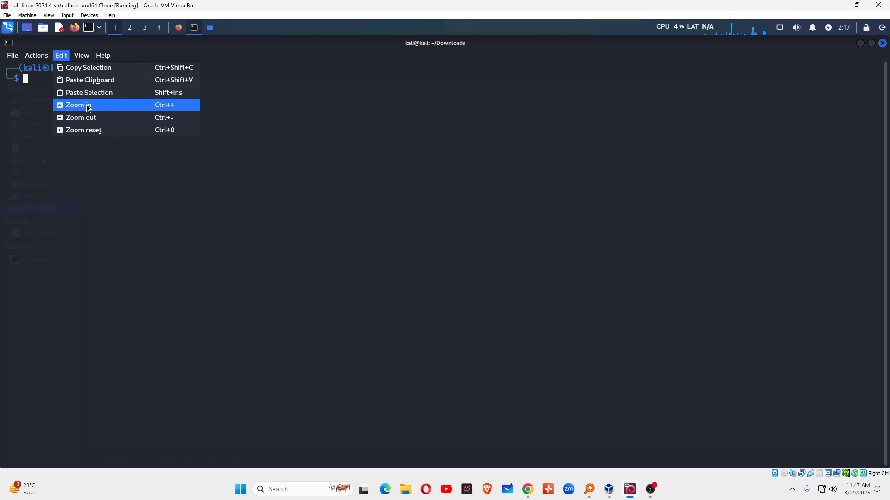
left_click(87, 105)
left_click(62, 56)
left_click(88, 105)
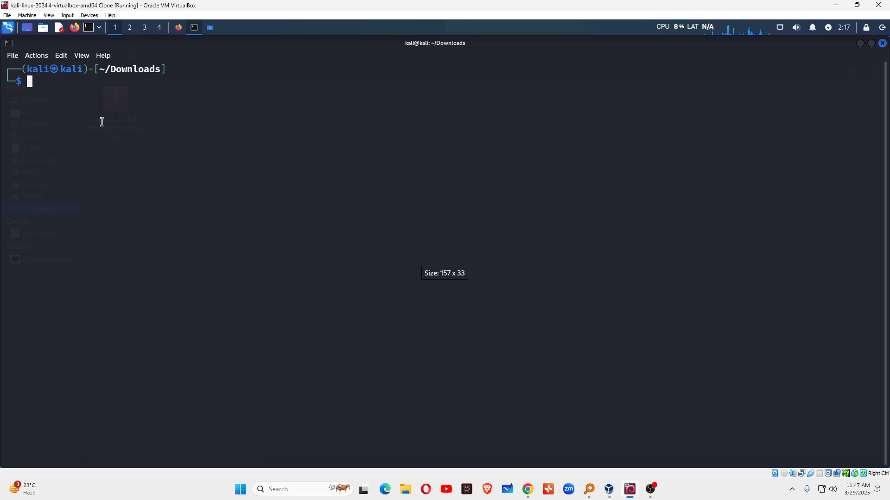
Step: List Downloads, run sudo dpkg -i Nessus-10.8.3-debian10_amd64.deb, and select the printed nessusd start command
type("ls")
key("Return")
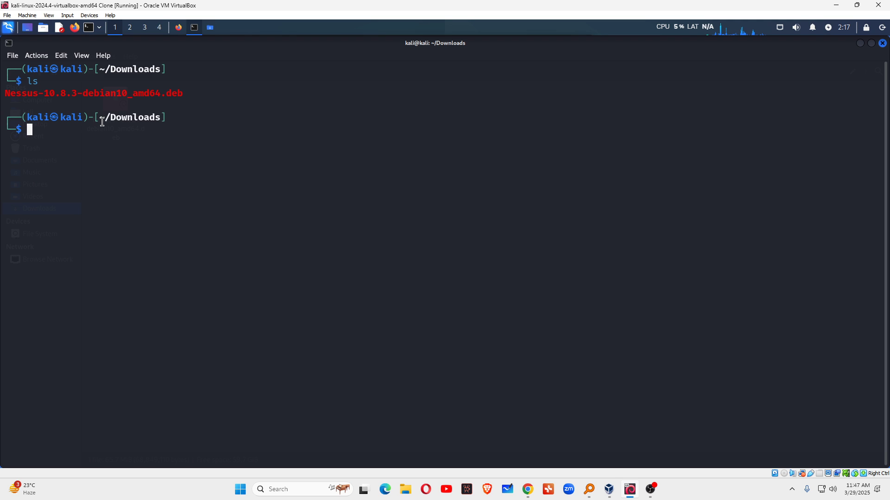
type("sudo dpk")
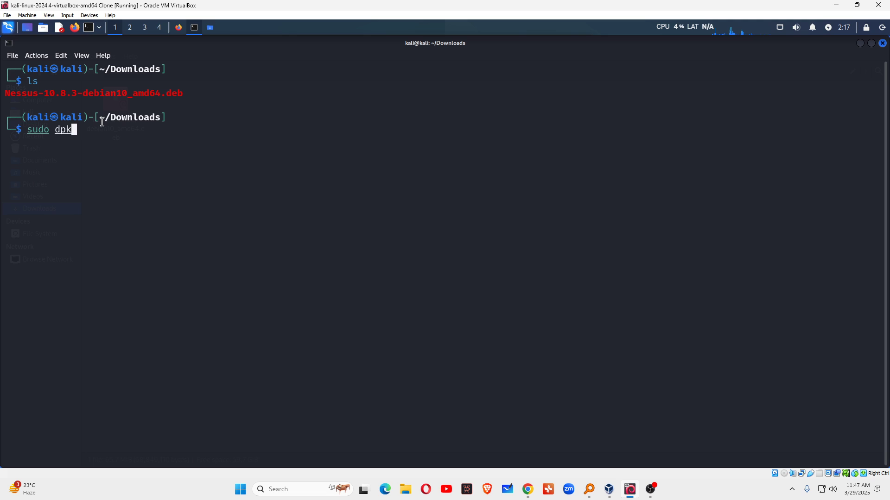
type("g -i N")
key("Tab")
key("Return")
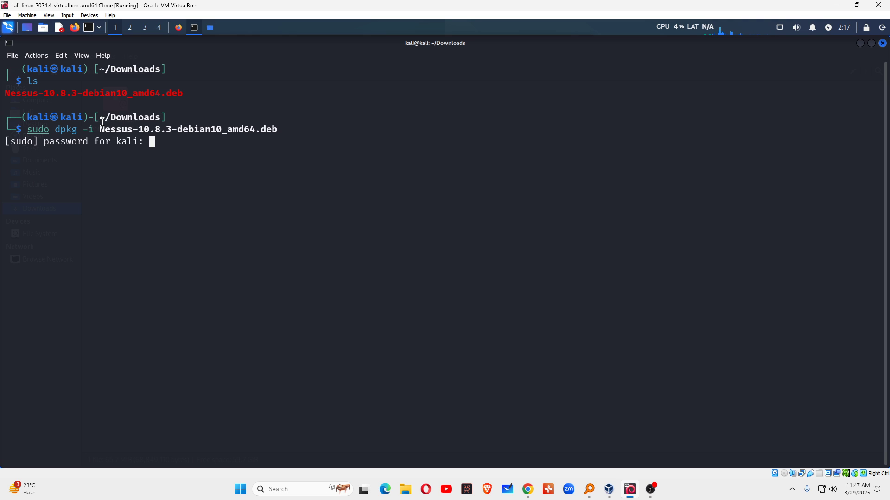
key("Return")
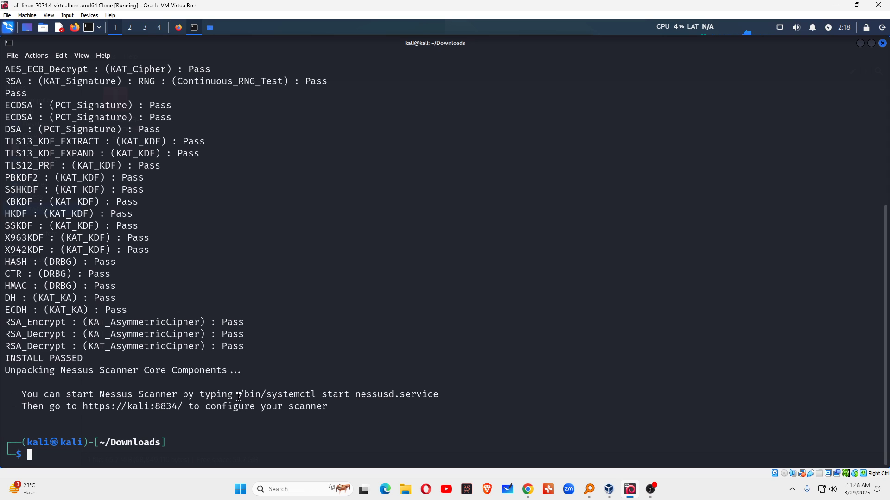
left_click_drag(239, 394, 437, 398)
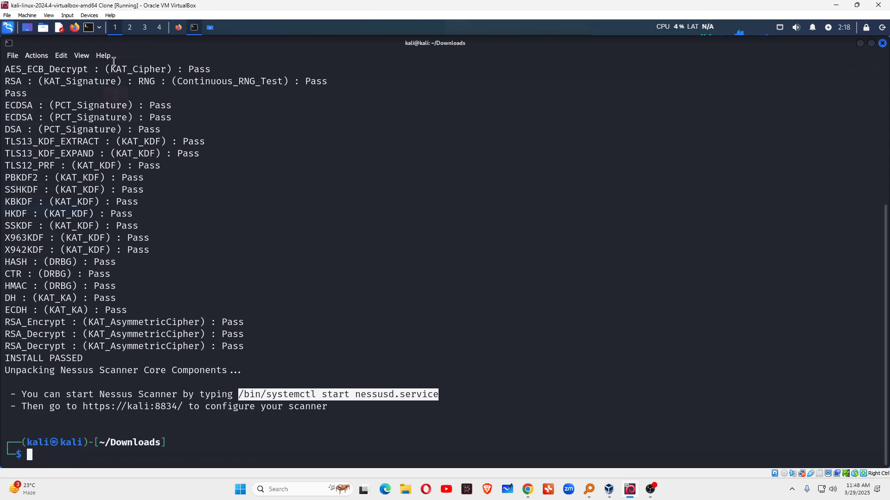
Step: Run sudo /bin/systemctl start nessusd.service, pasting the command from the selection
left_click(62, 55)
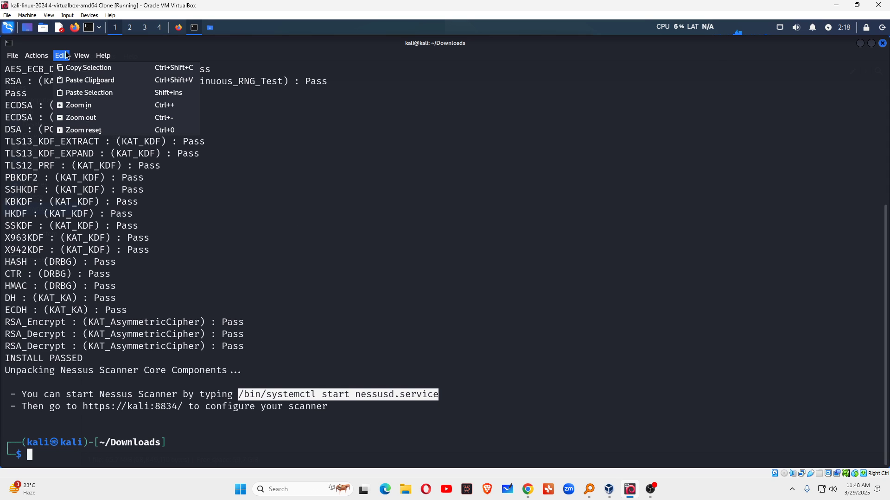
left_click(85, 67)
left_click(76, 447)
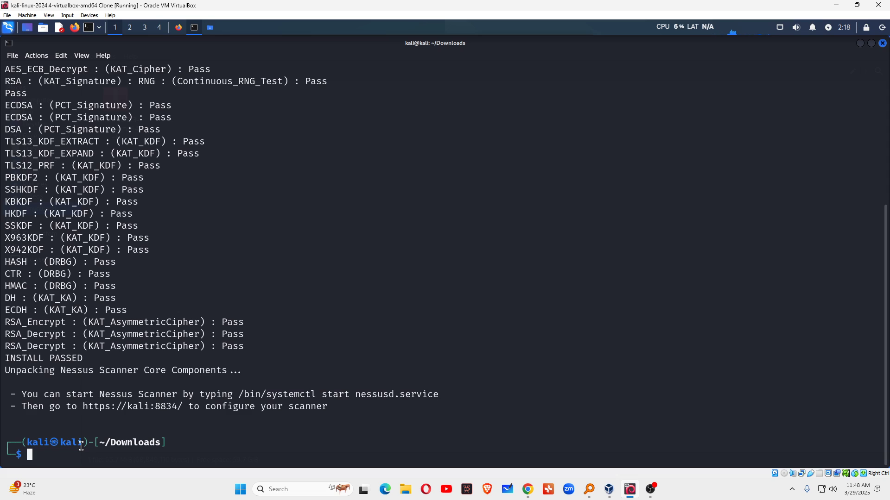
type("sudo")
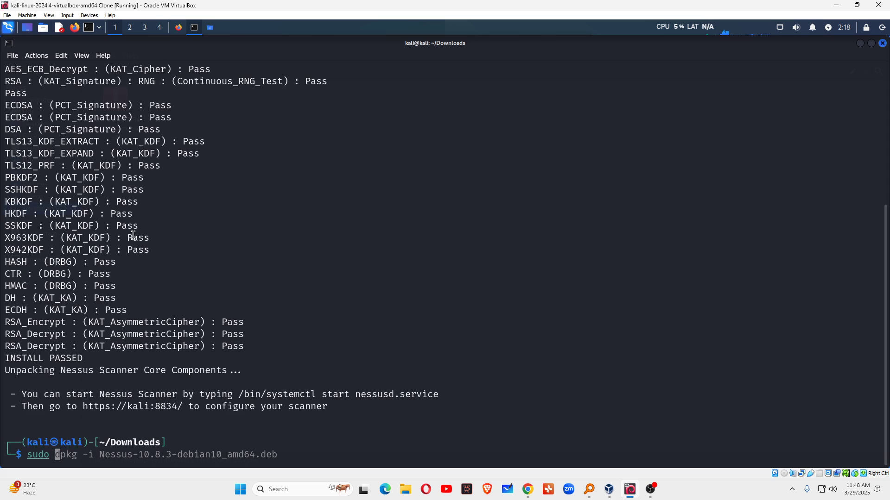
left_click(61, 56)
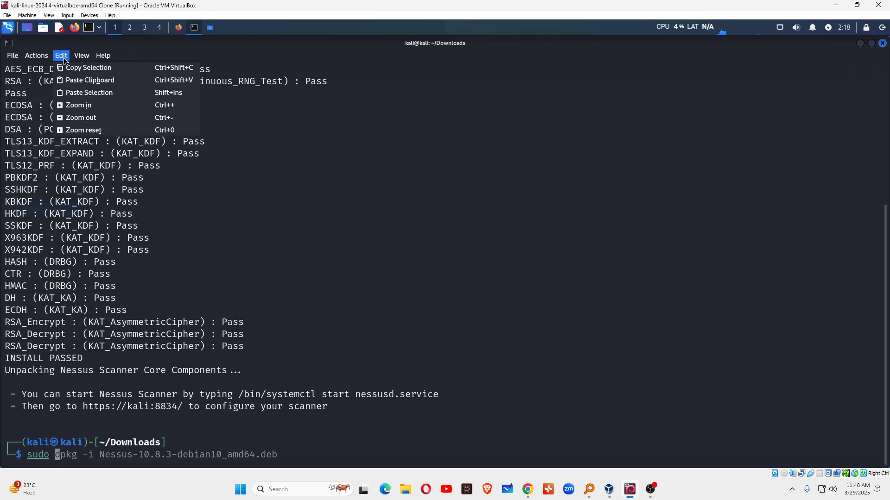
left_click(77, 91)
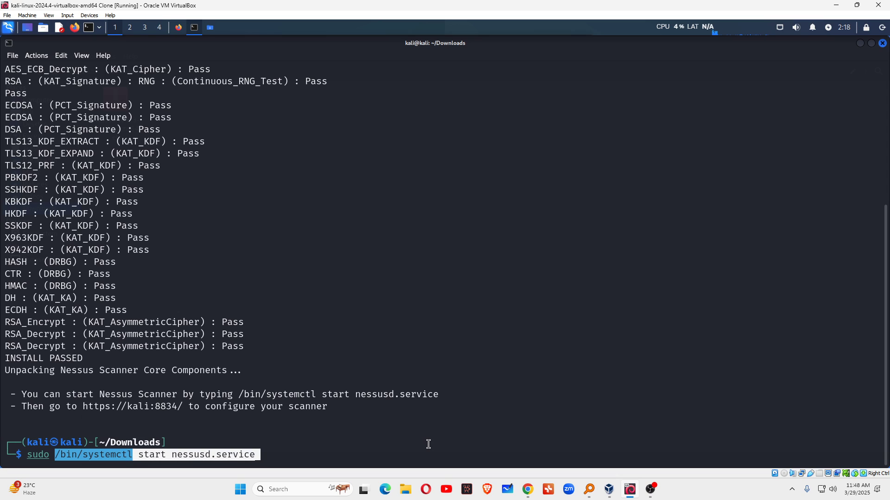
key("Return")
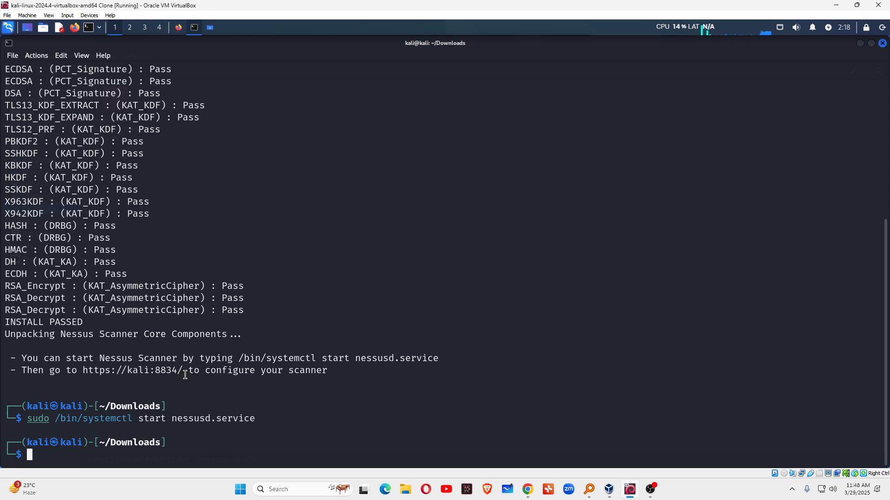
left_click_drag(185, 374, 82, 374)
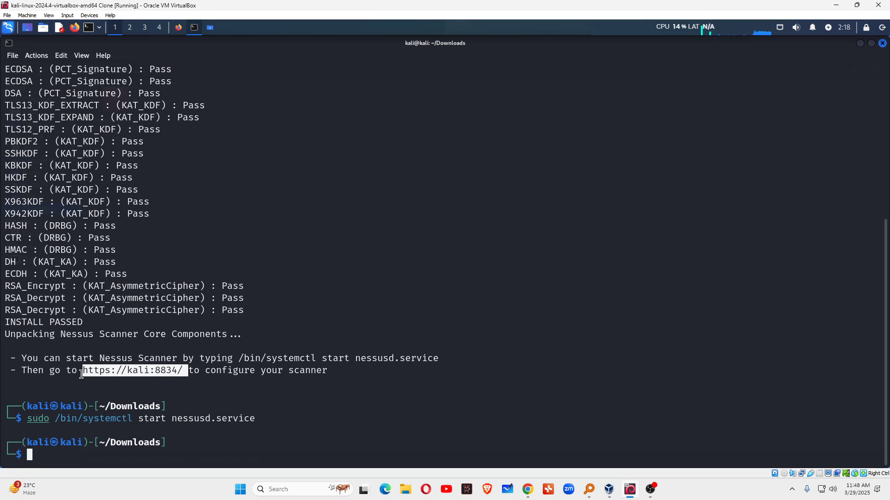
right_click(88, 371)
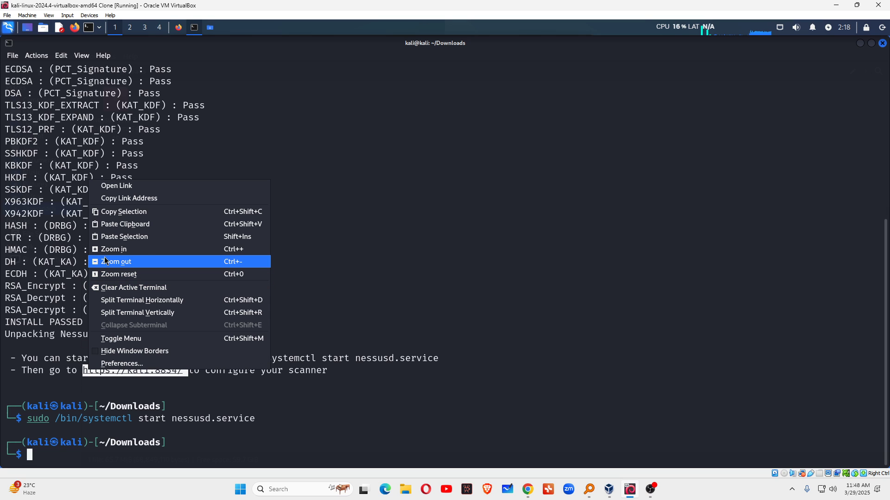
left_click(114, 212)
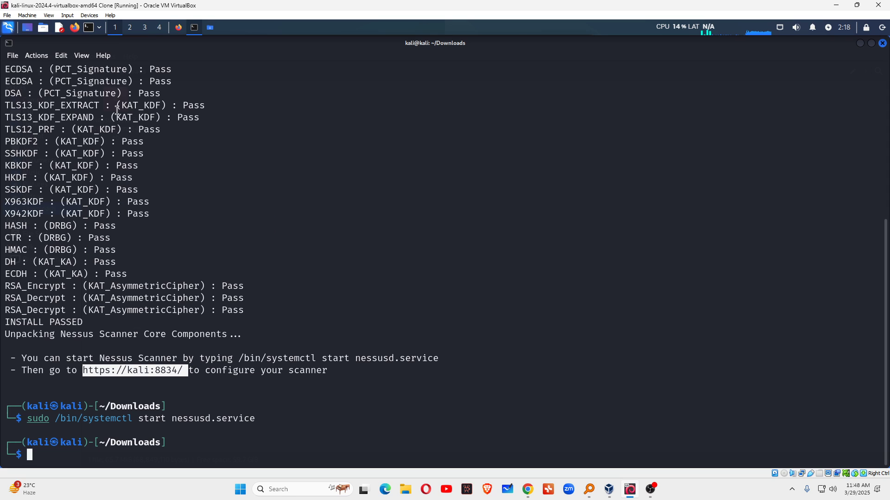
left_click(181, 29)
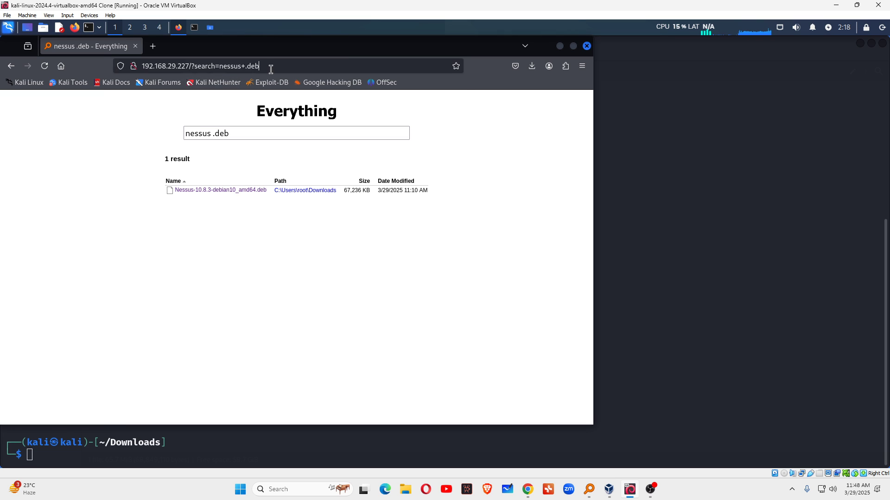
left_click(269, 65)
key("ctrl+v")
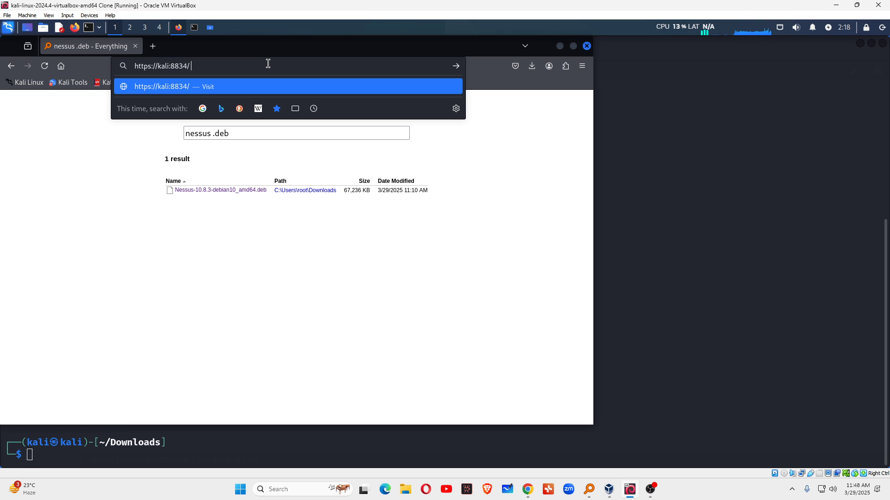
key("Return")
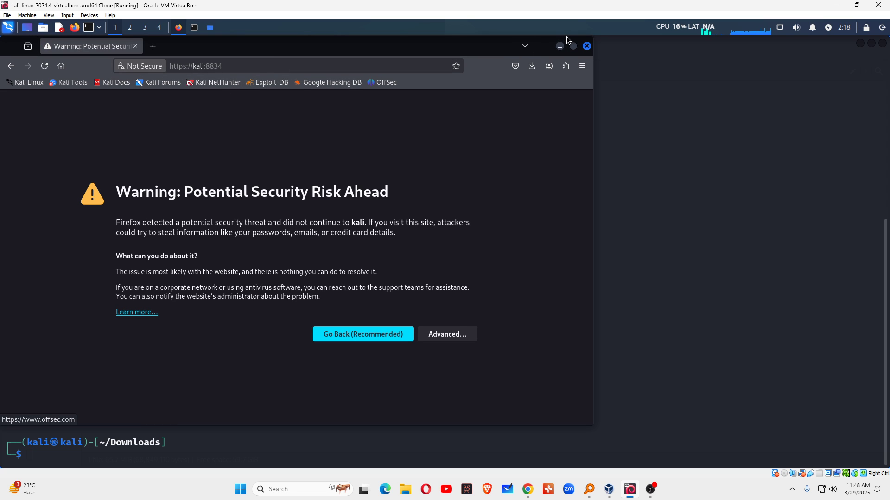
left_click(573, 45)
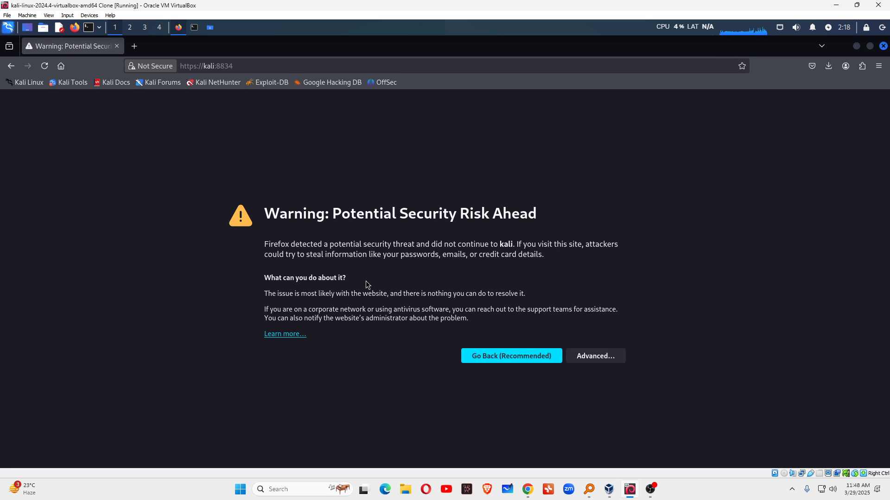
left_click(595, 356)
scroll(888, 278, "down", 2)
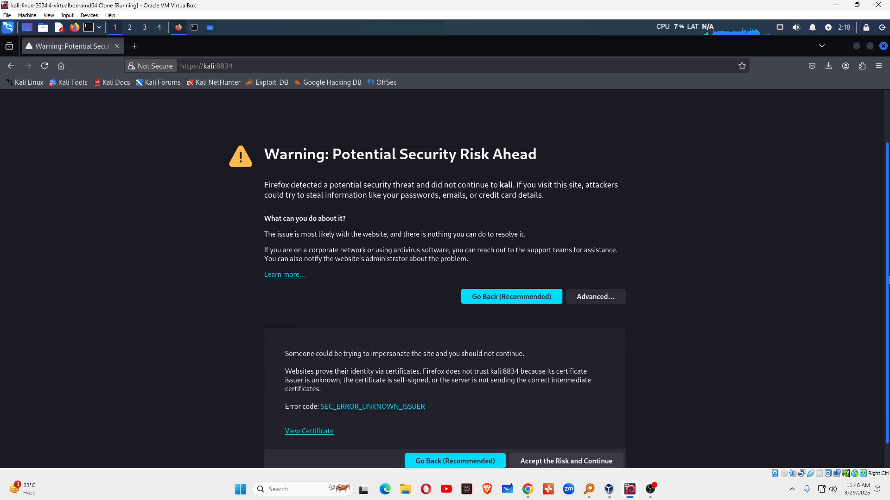
scroll(888, 278, "down", 1)
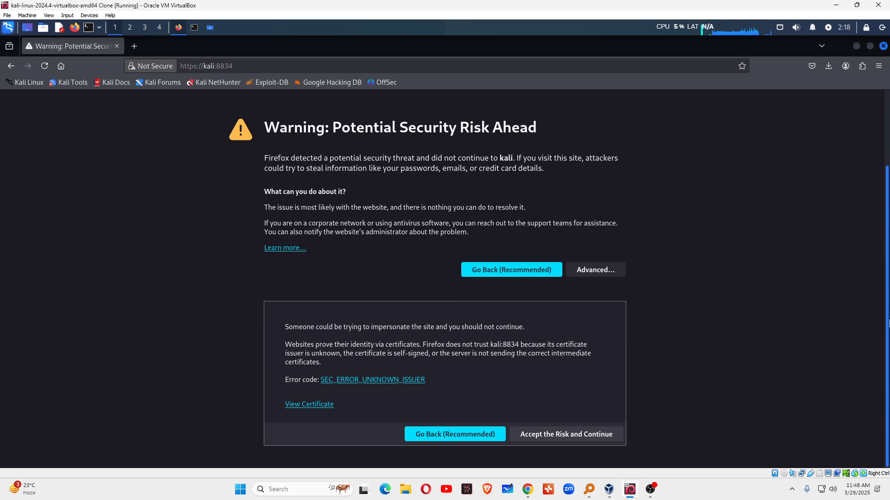
left_click(563, 435)
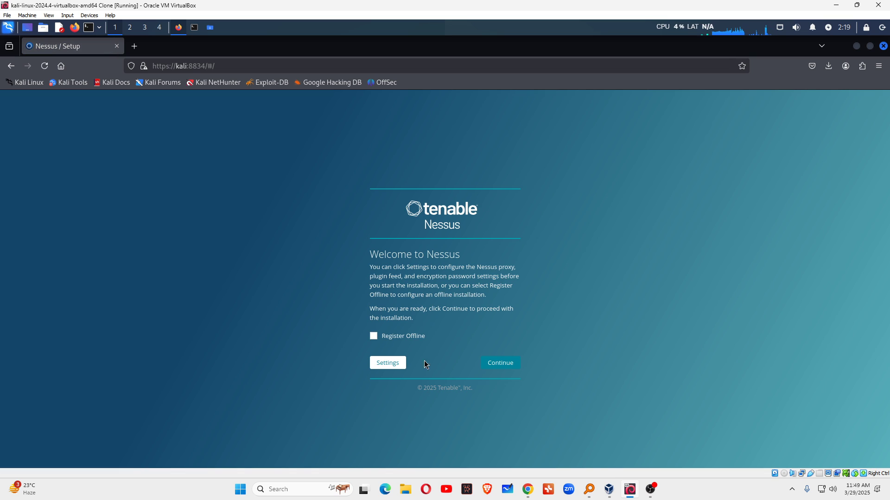
Step: Try the offline registration option, then return to the previous setup step
left_click(373, 336)
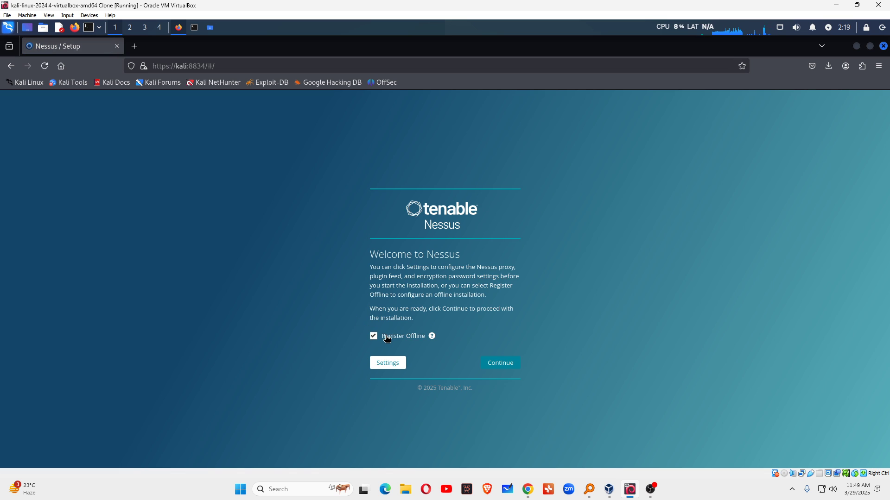
left_click(500, 366)
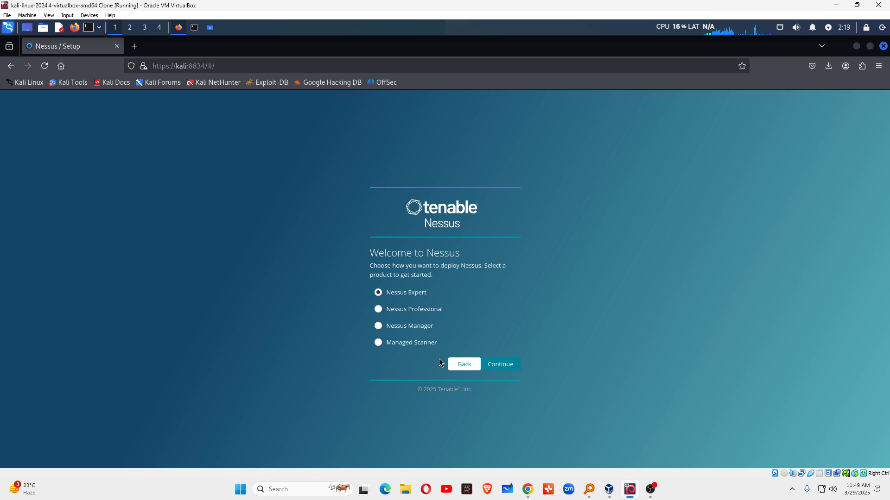
left_click(462, 364)
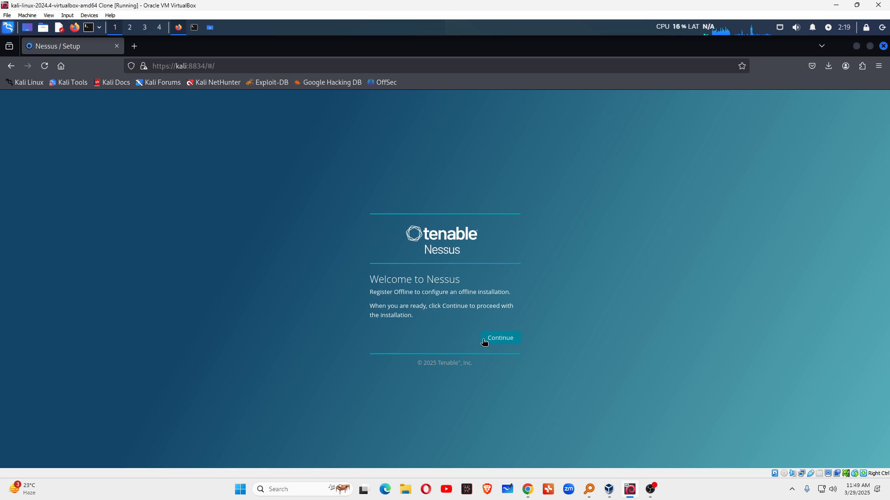
left_click(11, 66)
left_click(11, 65)
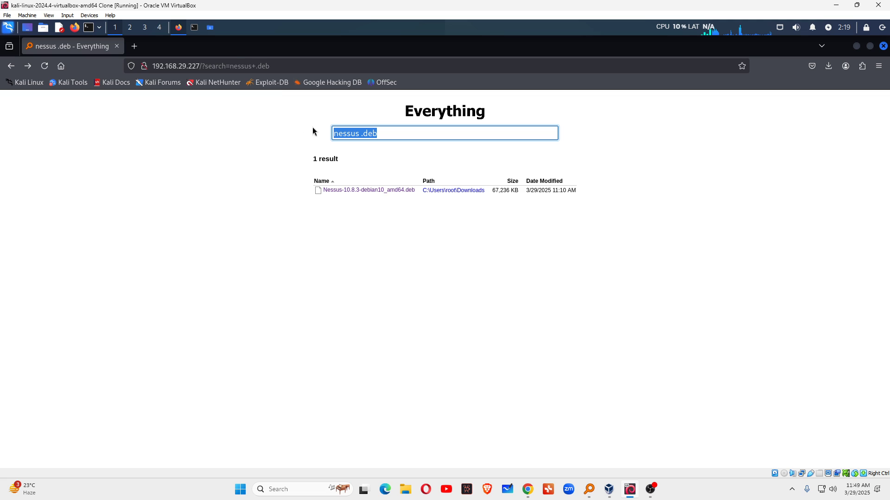
left_click(232, 66)
right_click(235, 66)
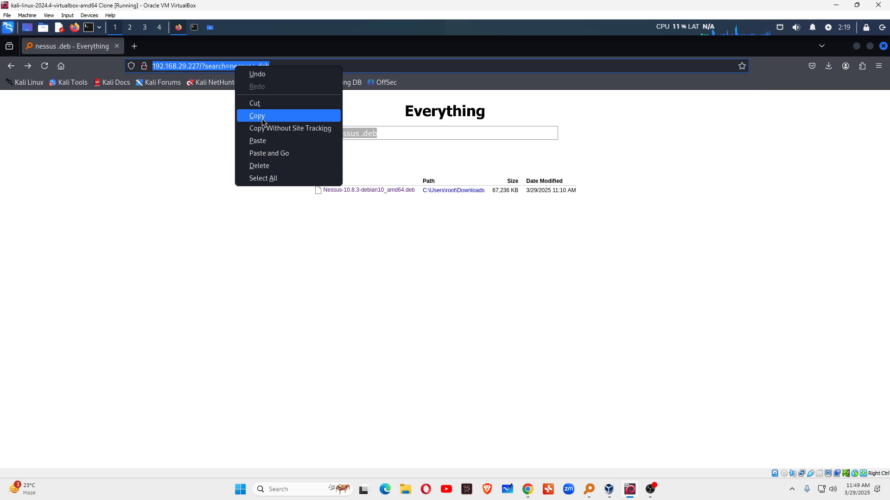
left_click(262, 140)
key("Escape")
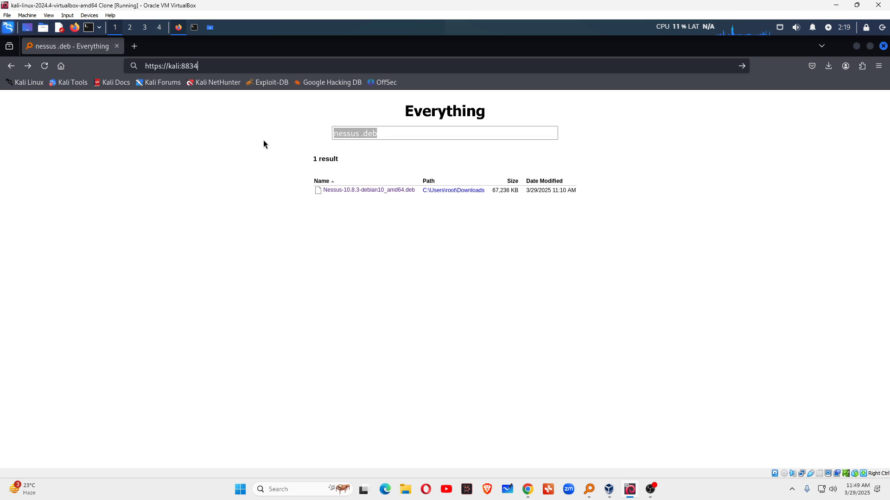
key("Return")
left_click(500, 358)
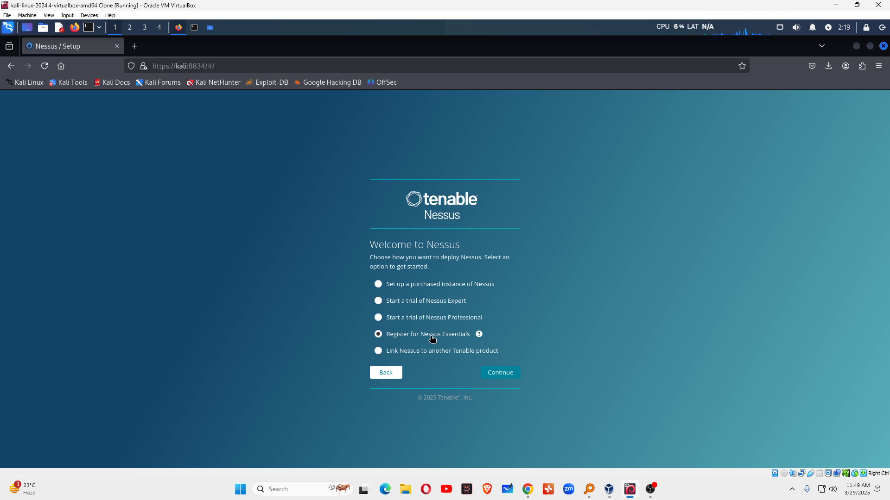
mouse_move(480, 335)
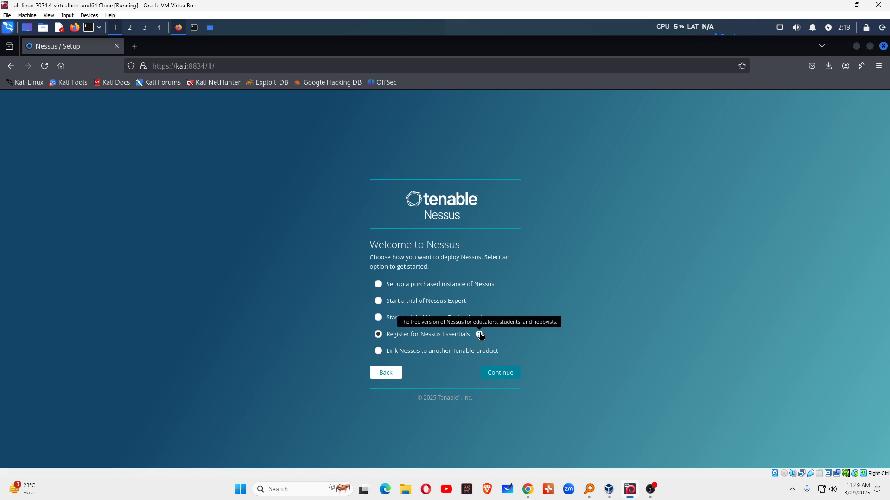
Step: Submit the Essentials registration with the user's first name, last name and email, then skip to code entry
left_click(506, 374)
left_click(426, 293)
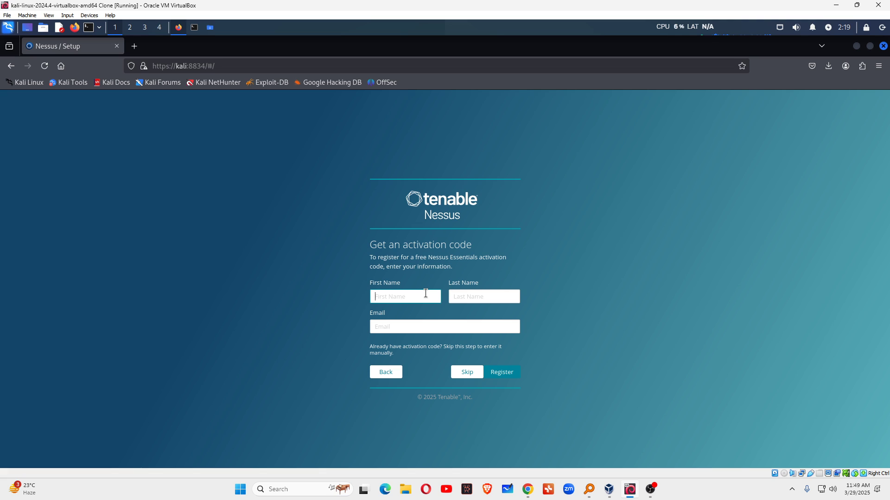
key("Tab")
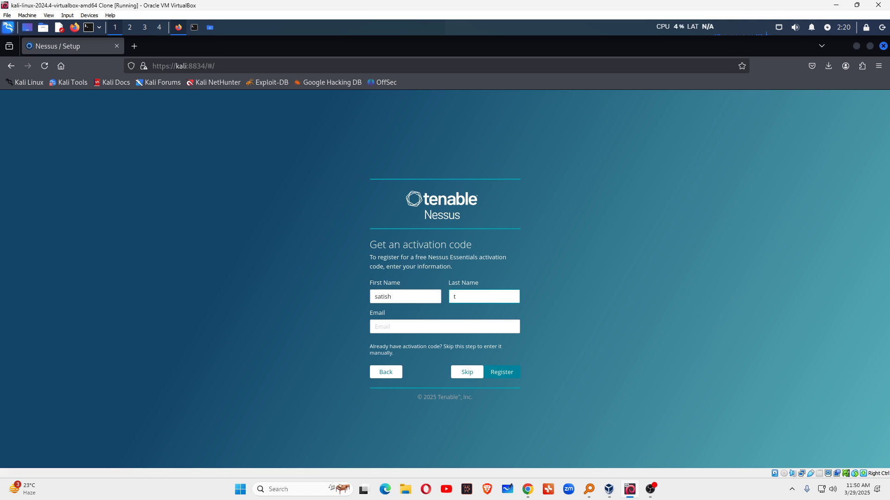
key("Tab")
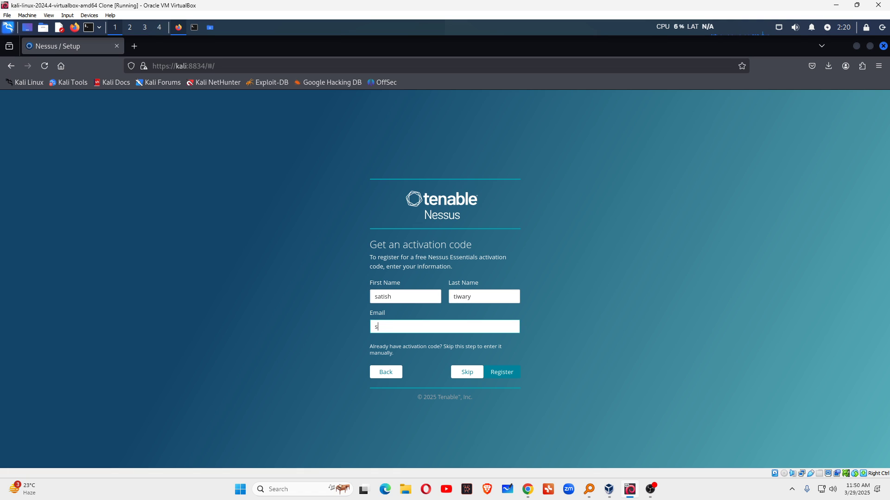
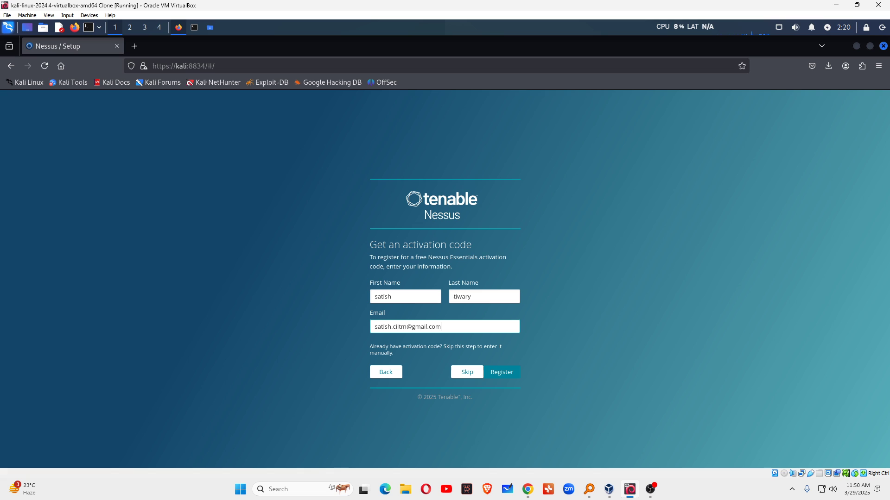
left_click(508, 373)
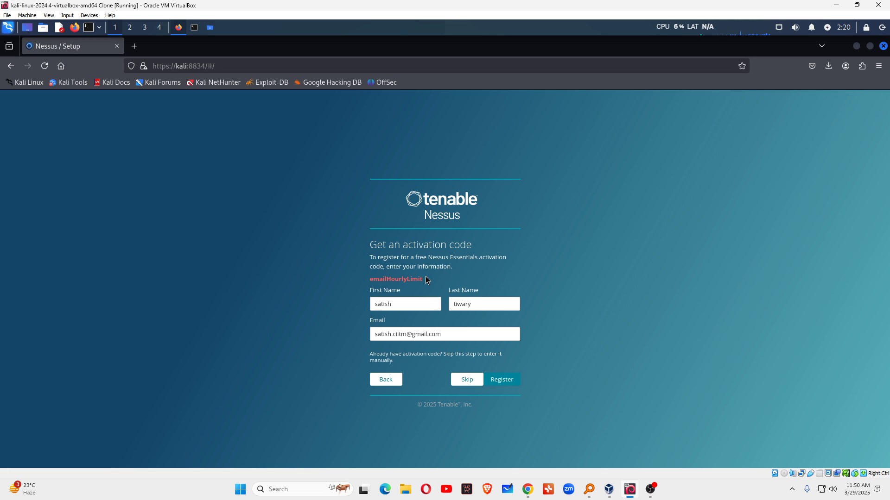
left_click(467, 381)
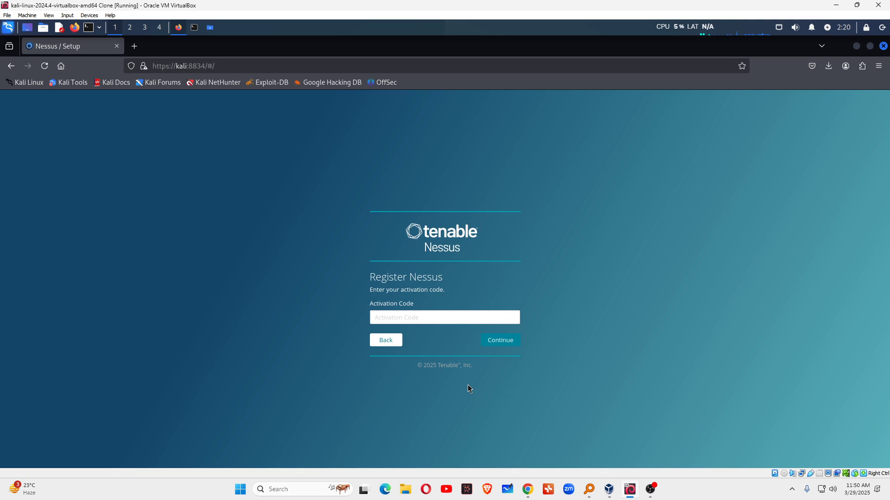
Step: Enter the first two groups of the activation code read from the Nessus Essentials Gmail email
left_click(432, 320)
left_click(528, 489)
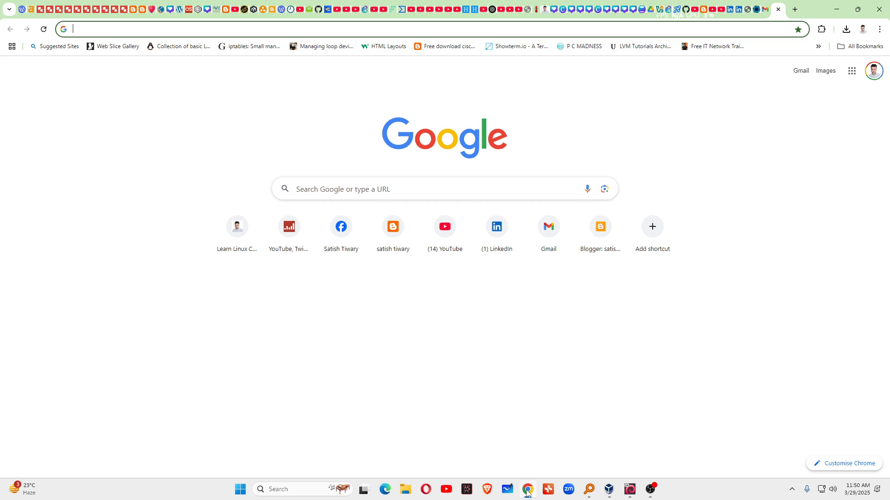
left_click(764, 9)
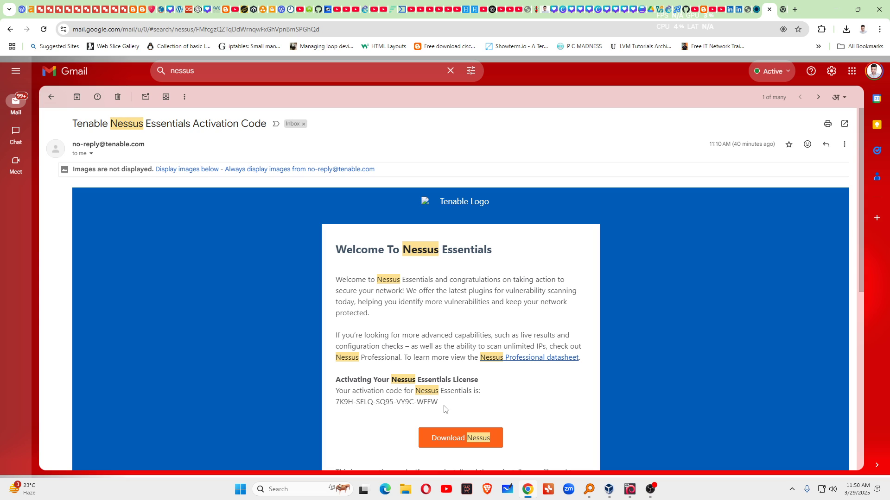
left_click(633, 496)
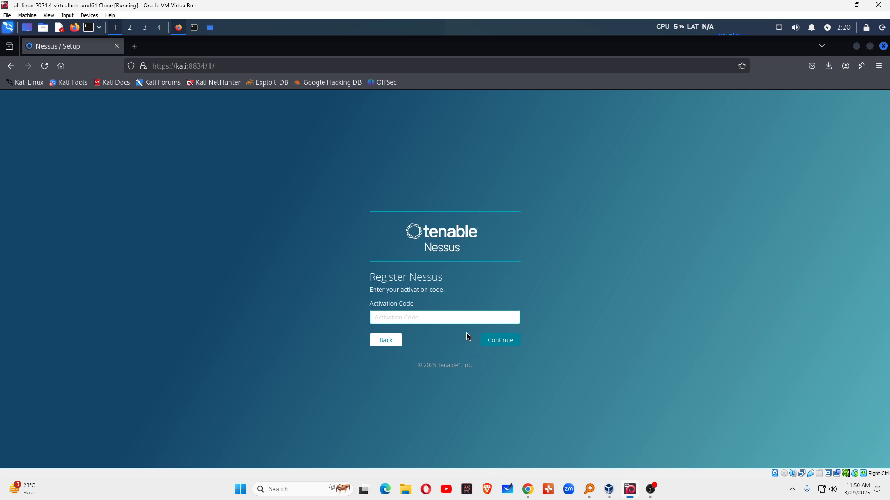
left_click(529, 493)
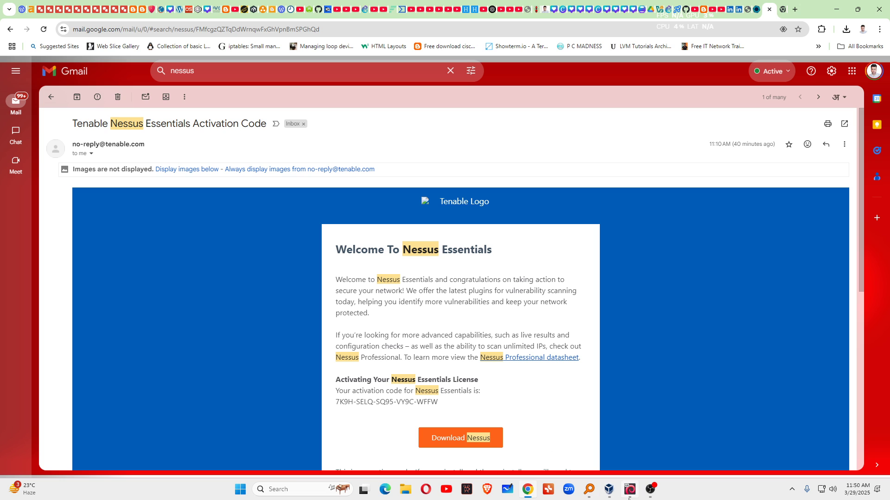
left_click(529, 492)
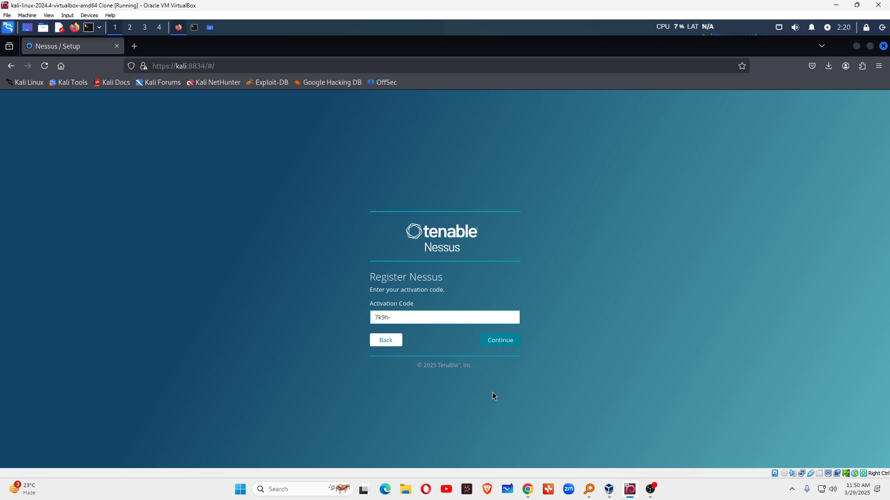
Step: Enter the remaining groups of the activation code from the email and submit it
left_click(530, 492)
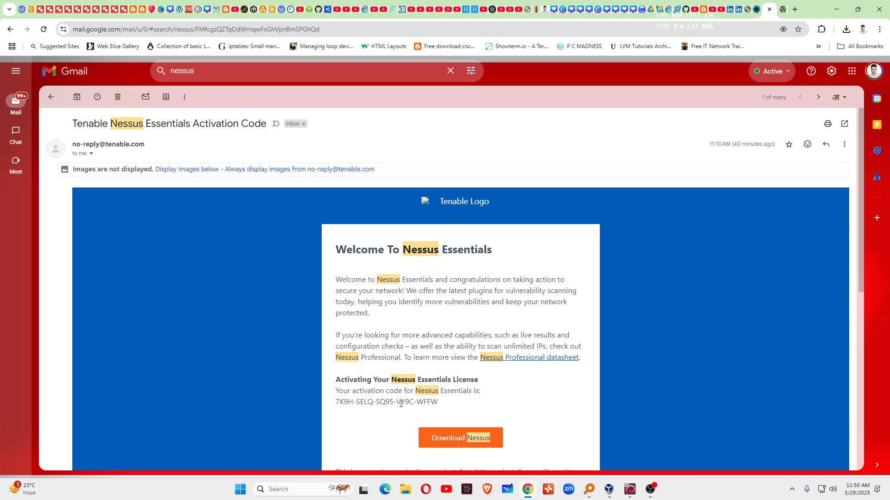
left_click(530, 492)
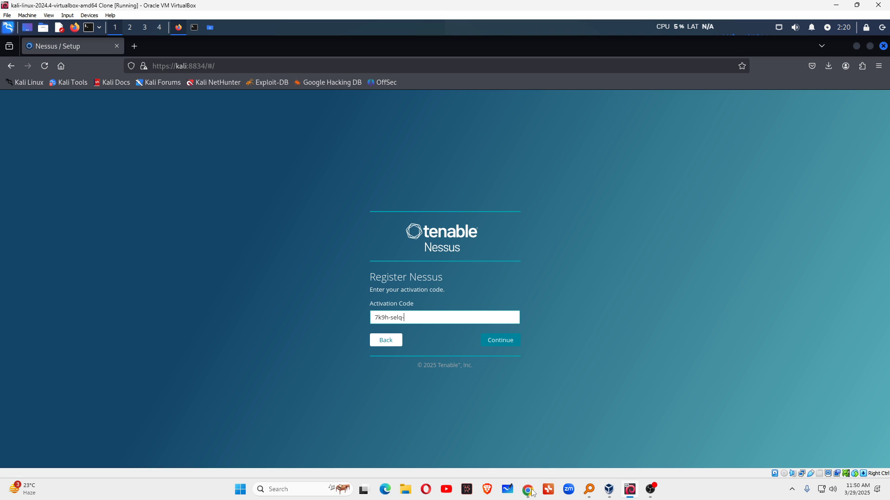
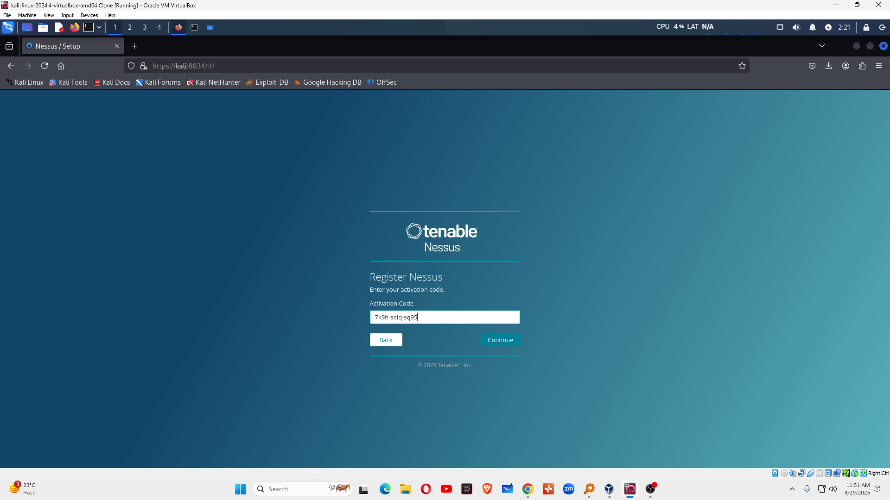
left_click(528, 488)
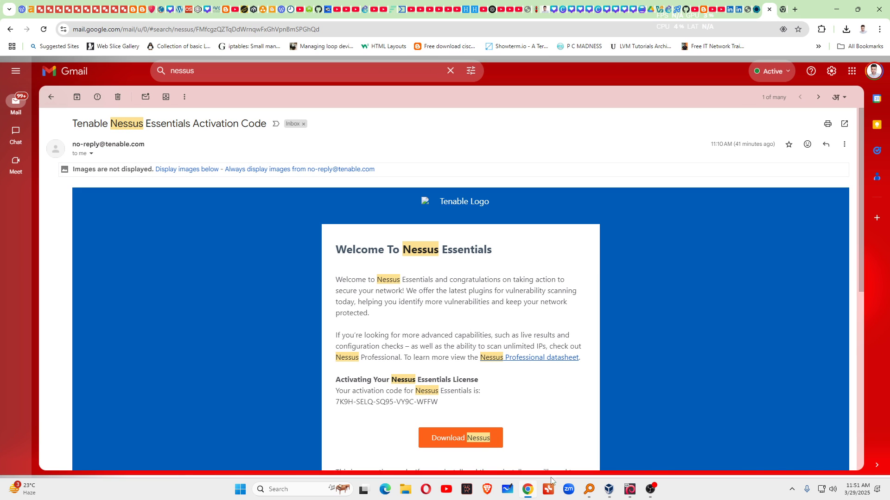
left_click(527, 488)
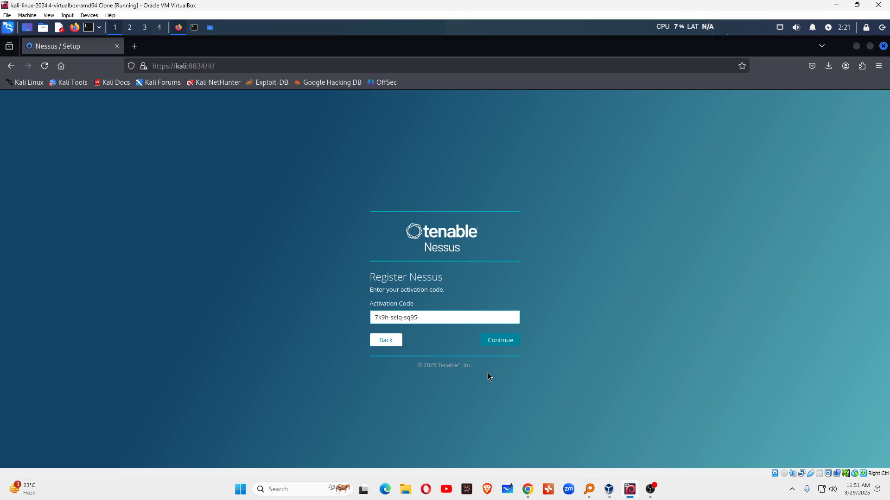
left_click(534, 496)
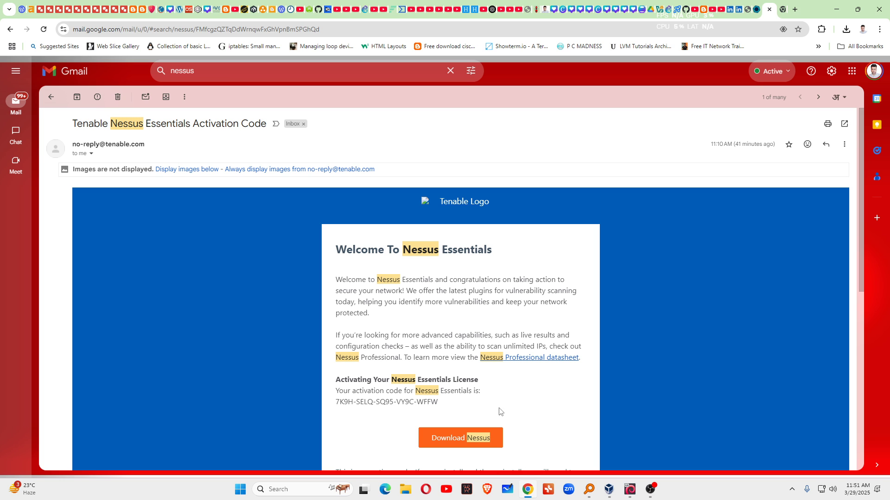
left_click(533, 490)
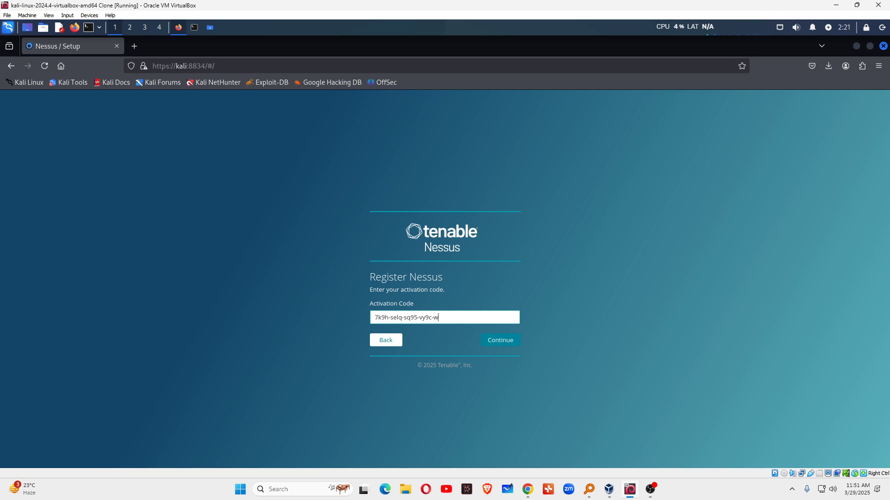
left_click(501, 343)
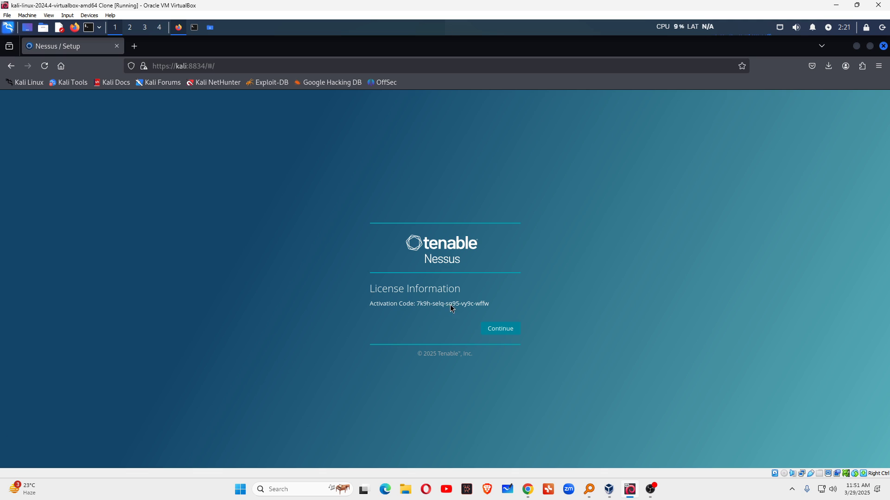
Step: Create the Nessus administrator account with username admin and its password, saving the login in Firefox
left_click(498, 330)
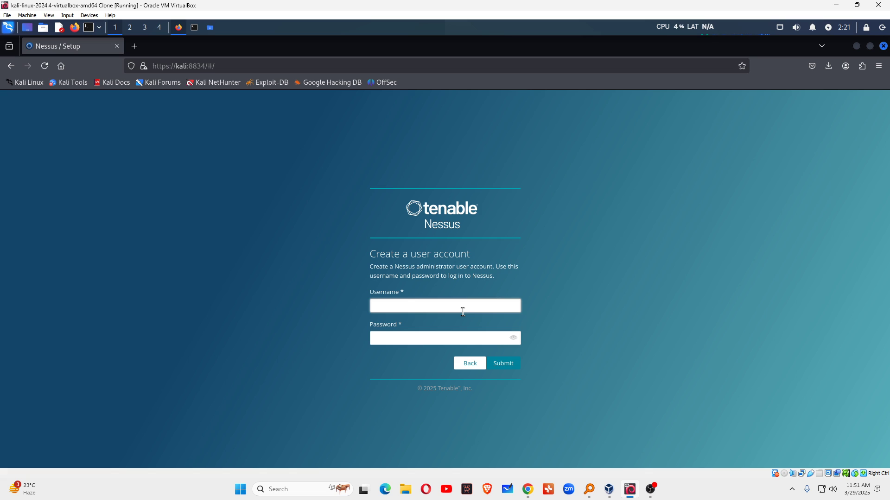
type("admin")
key("Tab")
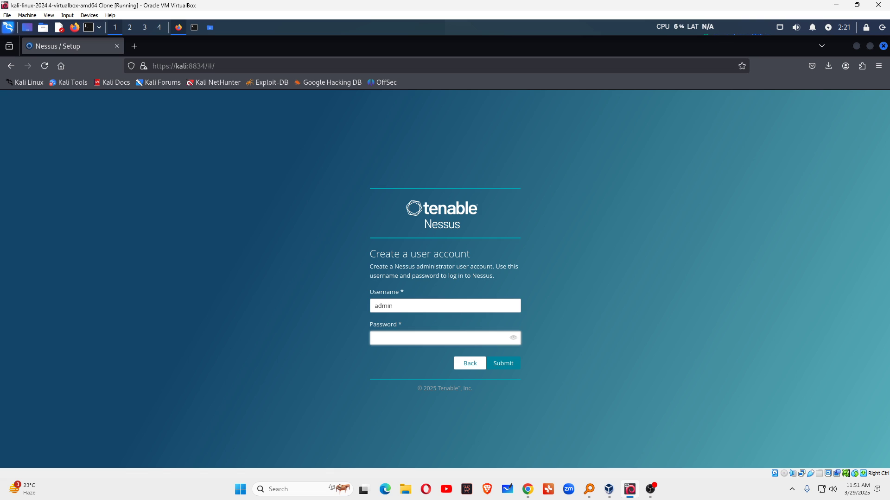
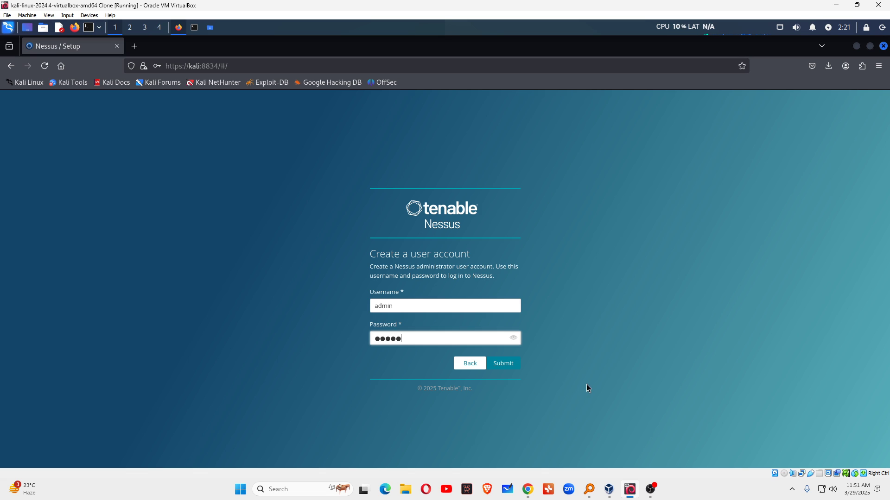
left_click(506, 365)
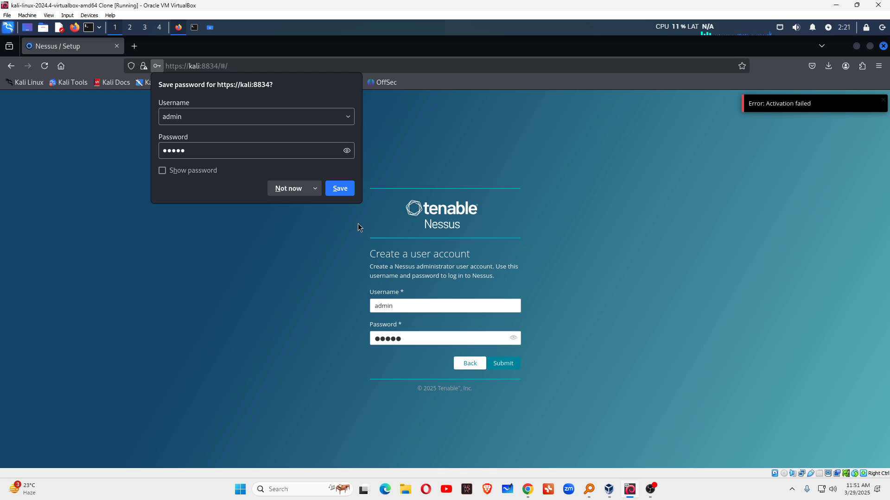
left_click(338, 191)
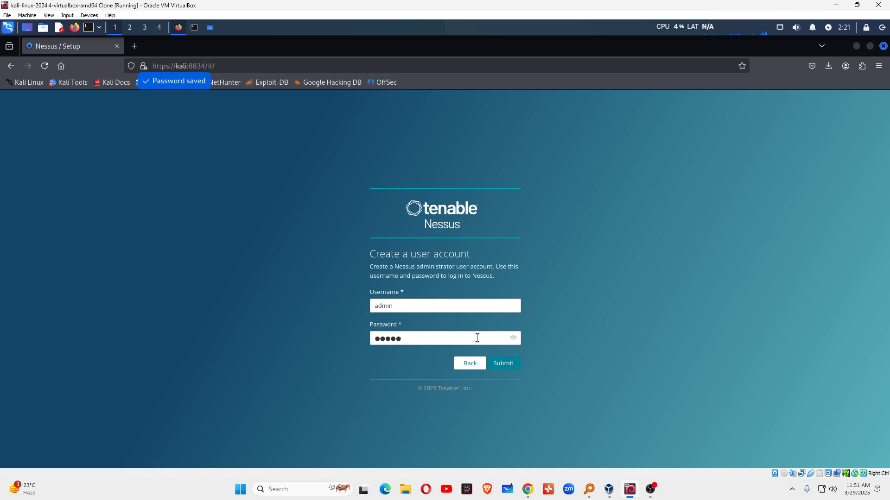
left_click(502, 364)
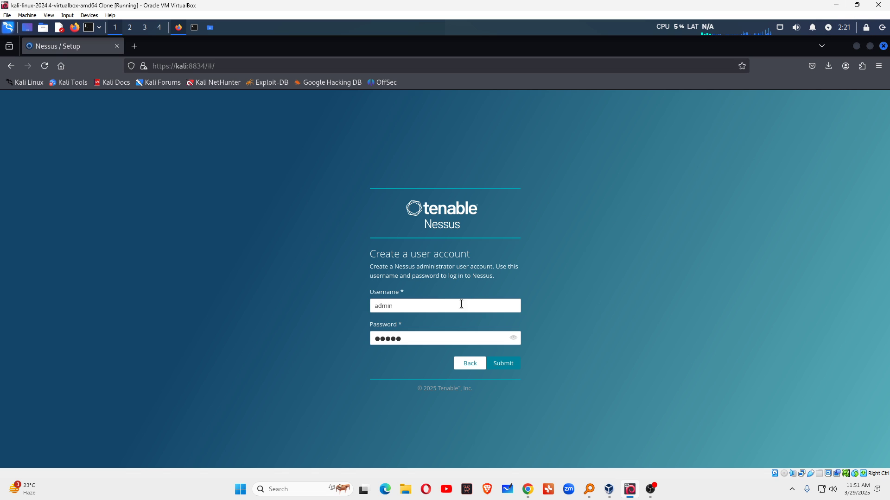
Step: Start the kali-linux-2024.4-virtualbox-amd64 machine from VirtualBox Manager
left_click(836, 6)
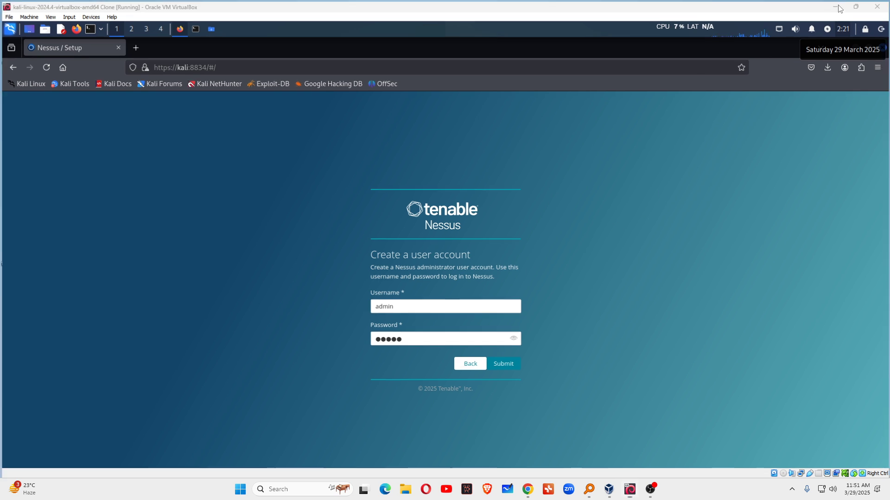
left_click(629, 489)
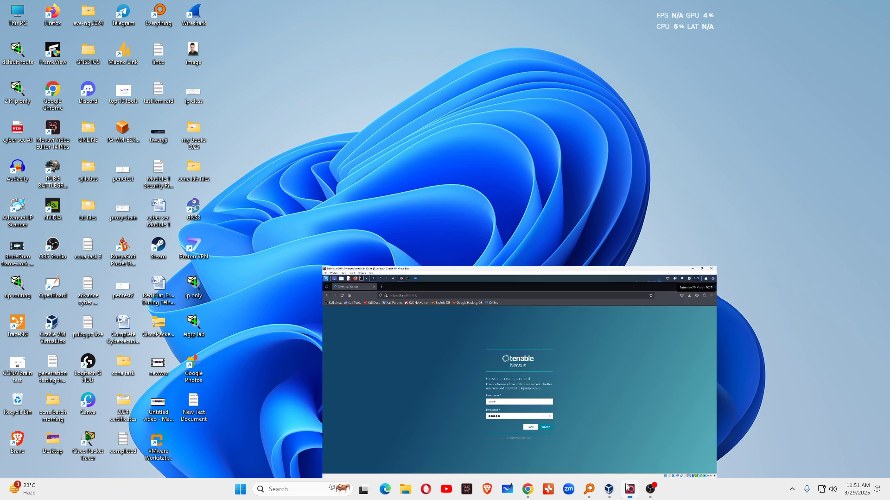
mouse_move(610, 491)
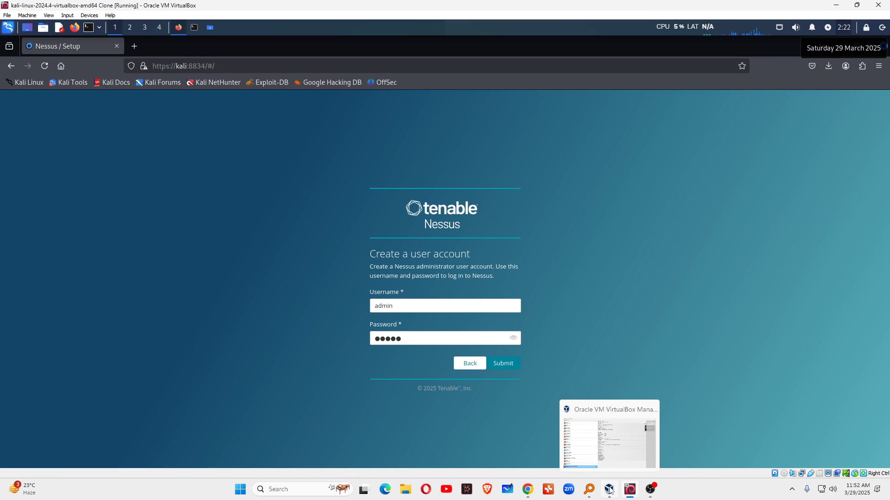
left_click(610, 446)
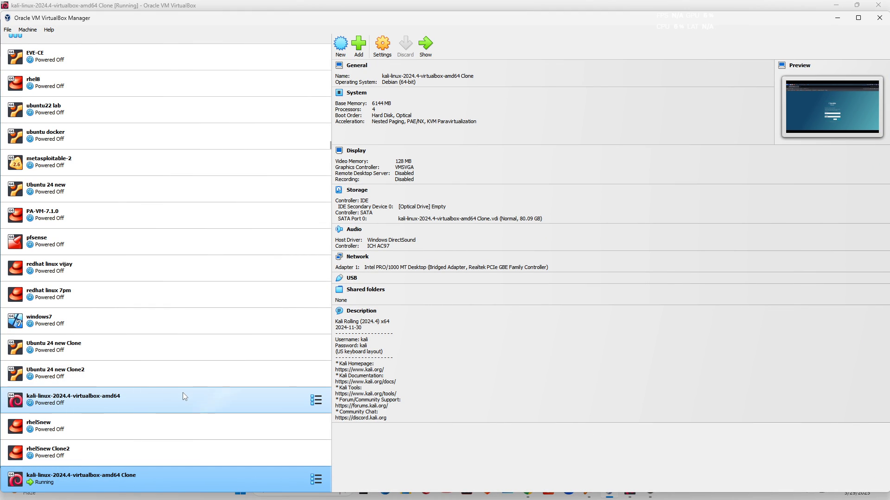
left_click(181, 394)
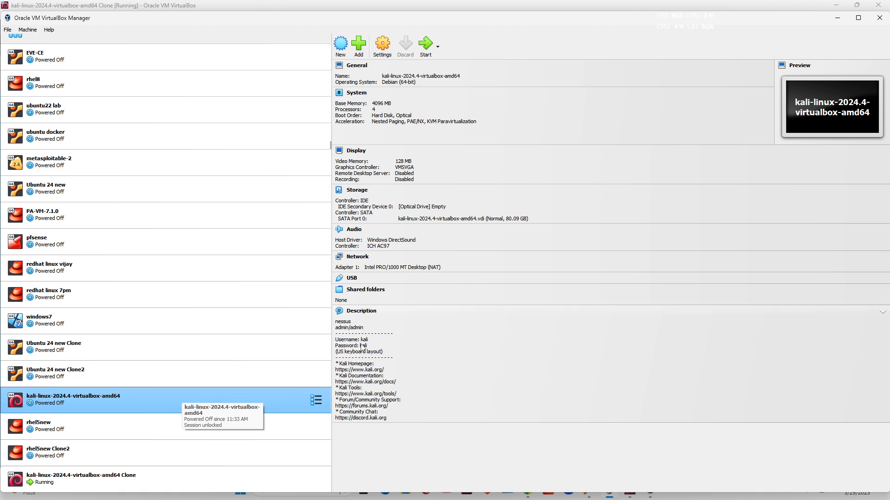
left_click(430, 54)
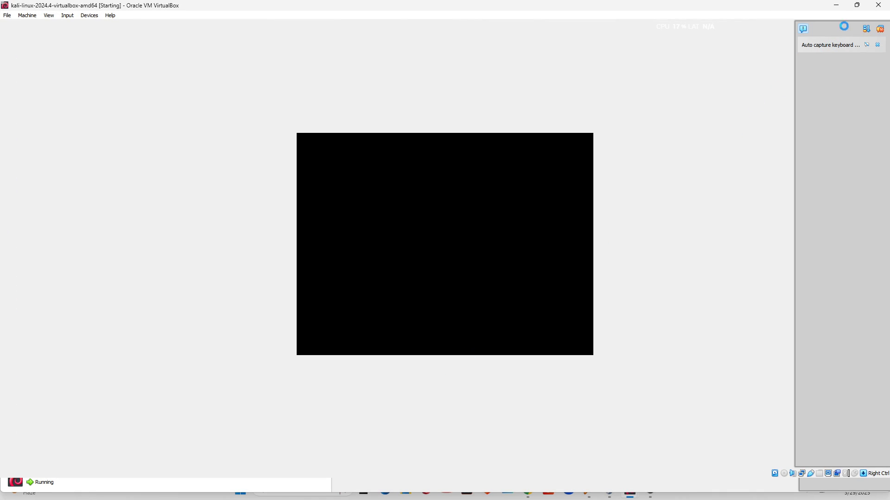
Step: Minimize the booting machine, show the Kali Clone window, and minimize Firefox to reveal QTerminal
left_click(837, 6)
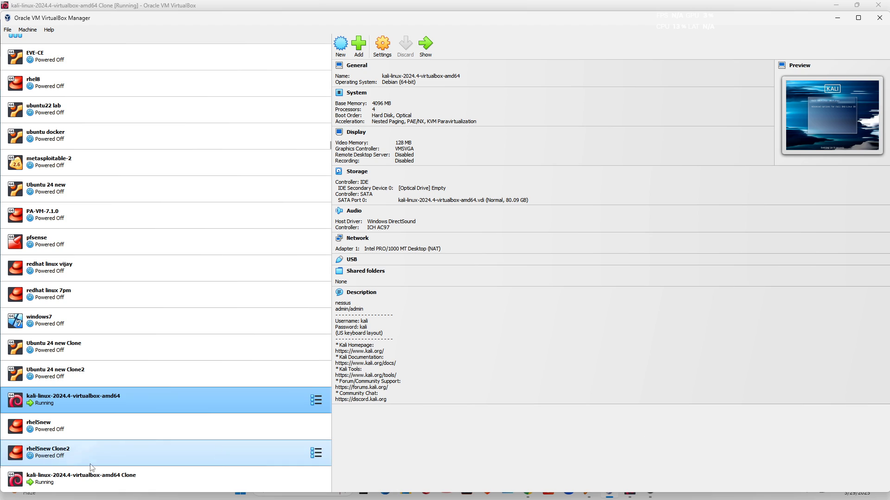
left_click(103, 477)
left_click(430, 42)
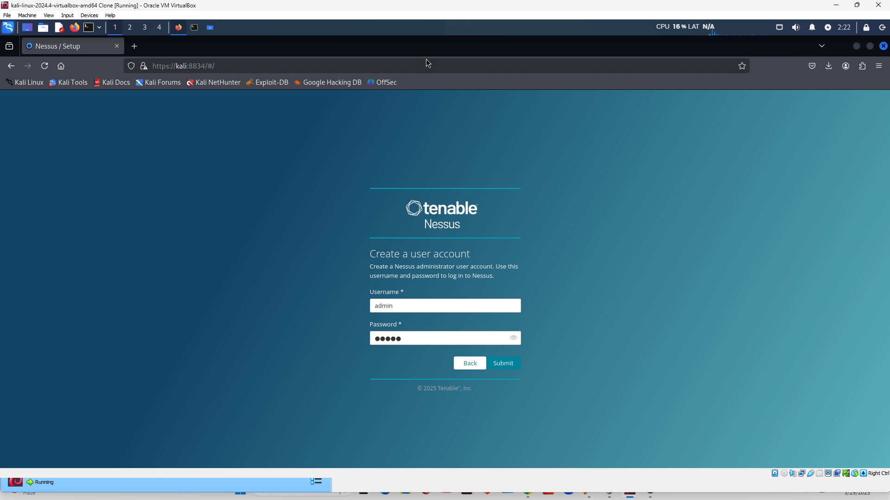
left_click(857, 46)
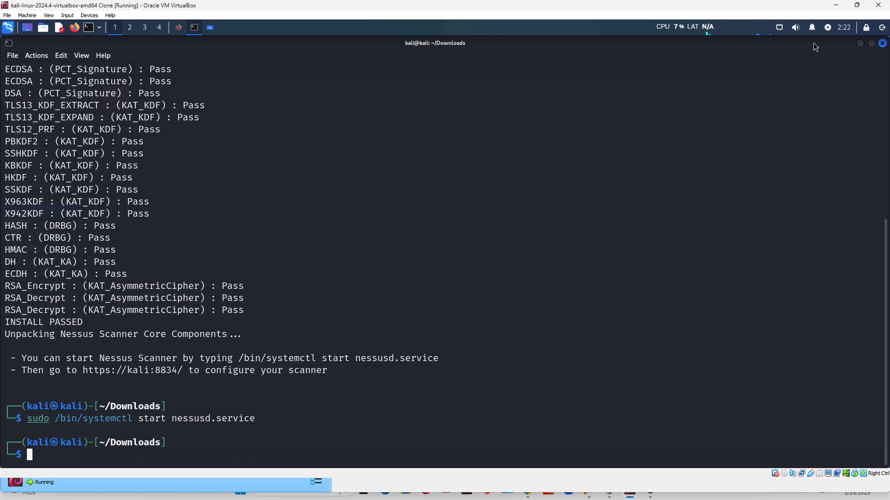
Step: Check the running kali-linux-2024.4-virtualbox-amd64 window and dismiss its notification side panel
left_click(837, 5)
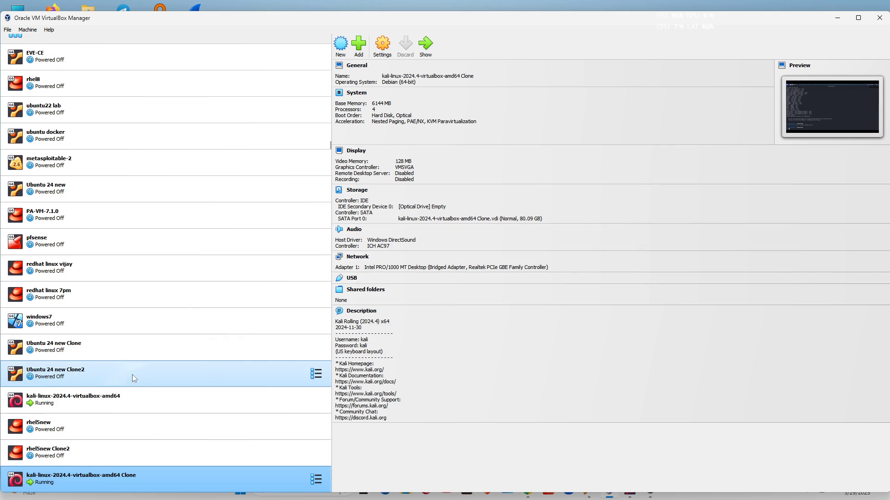
left_click(118, 399)
left_click(426, 44)
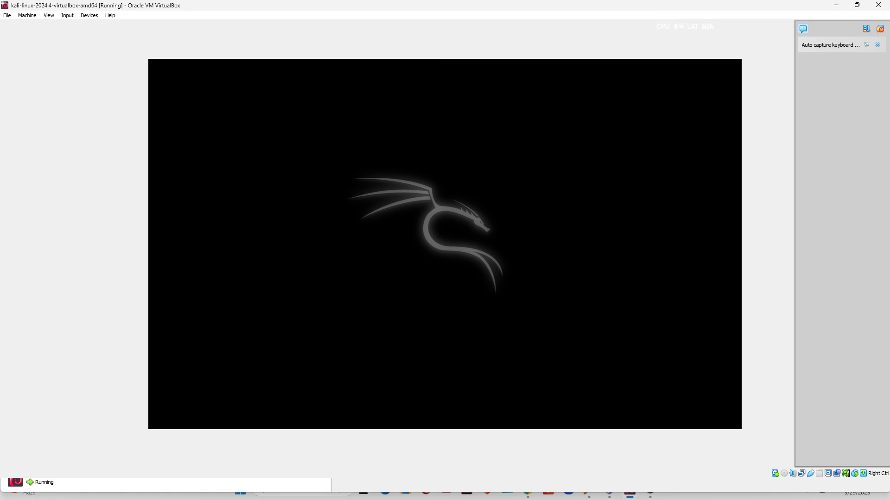
left_click(879, 30)
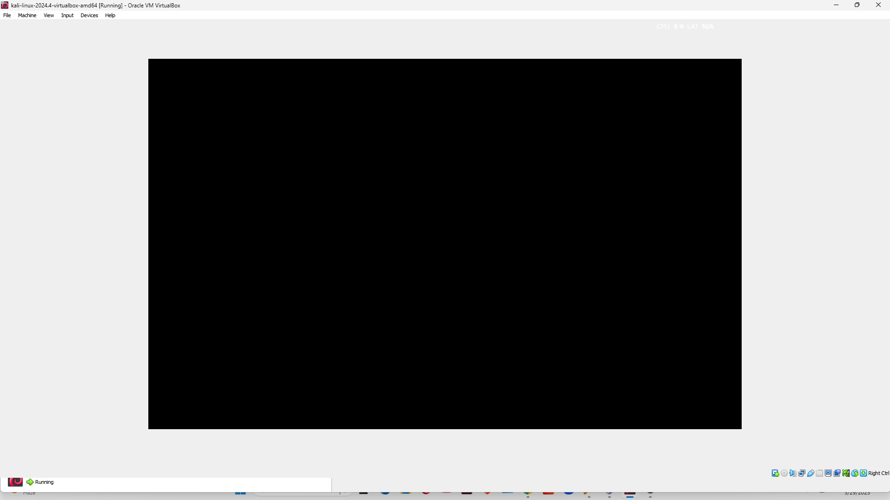
left_click(836, 6)
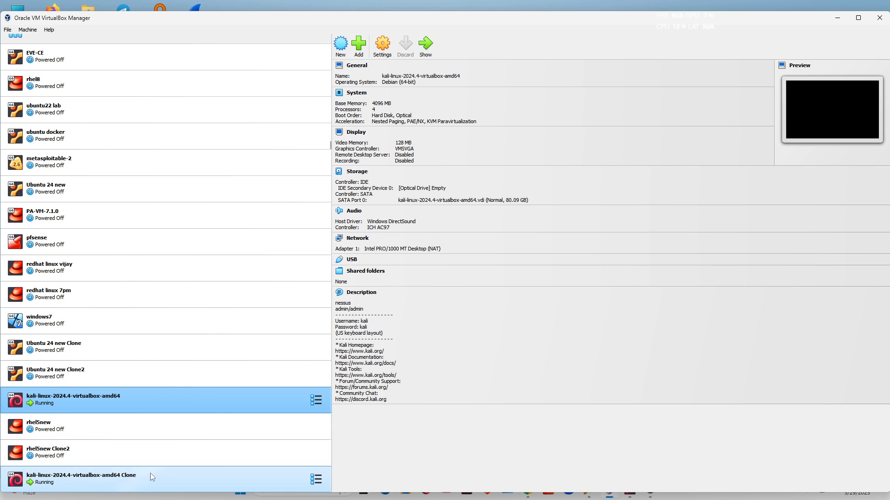
Step: Power off the Kali Clone machine and show the kali-linux-2024.4-virtualbox-amd64 login screen
left_click(150, 473)
left_click(425, 44)
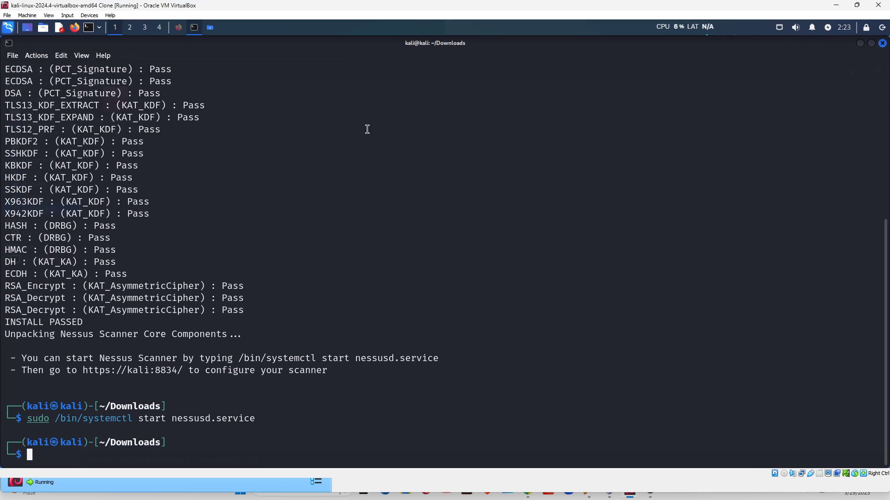
left_click(879, 5)
left_click(438, 252)
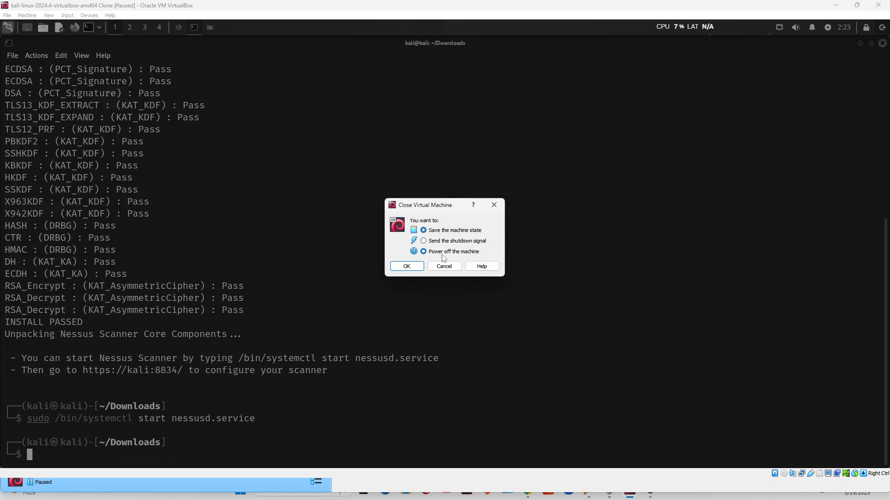
left_click(407, 266)
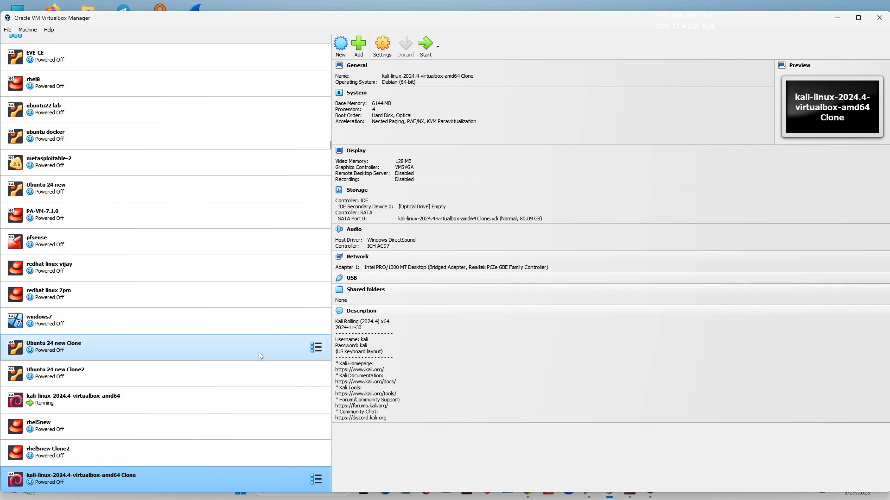
left_click(166, 393)
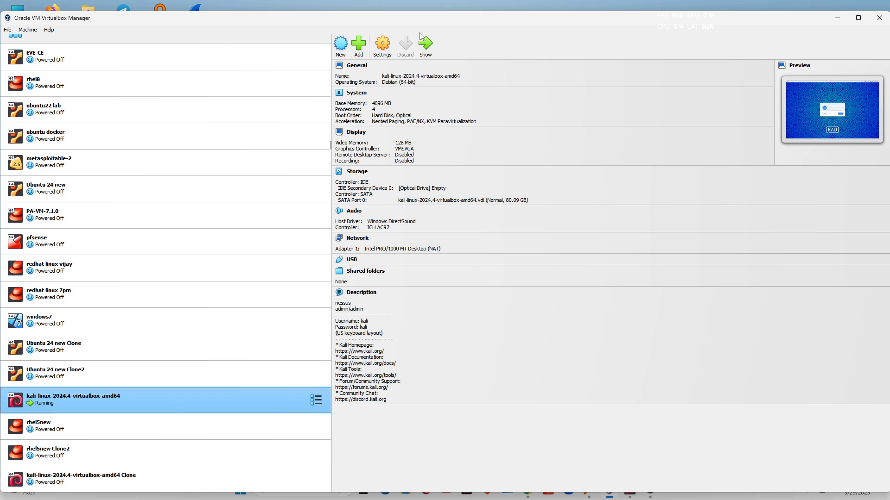
left_click(423, 50)
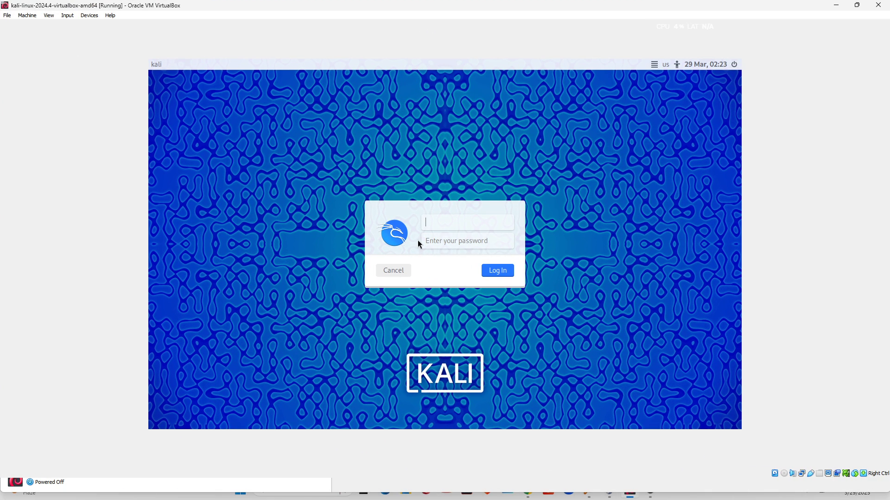
Step: Log in to Kali with the kali account and its password, then launch Firefox ESR
type("kali")
key("Tab")
type("kali")
key("Return")
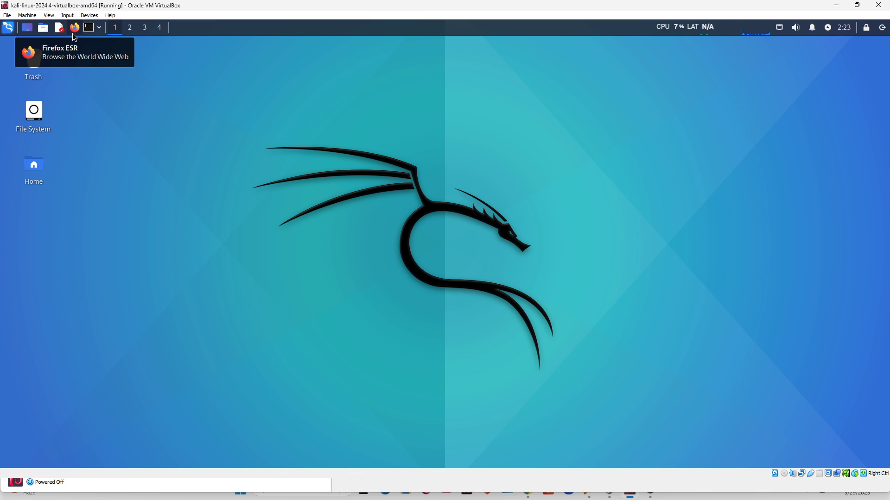
left_click(73, 33)
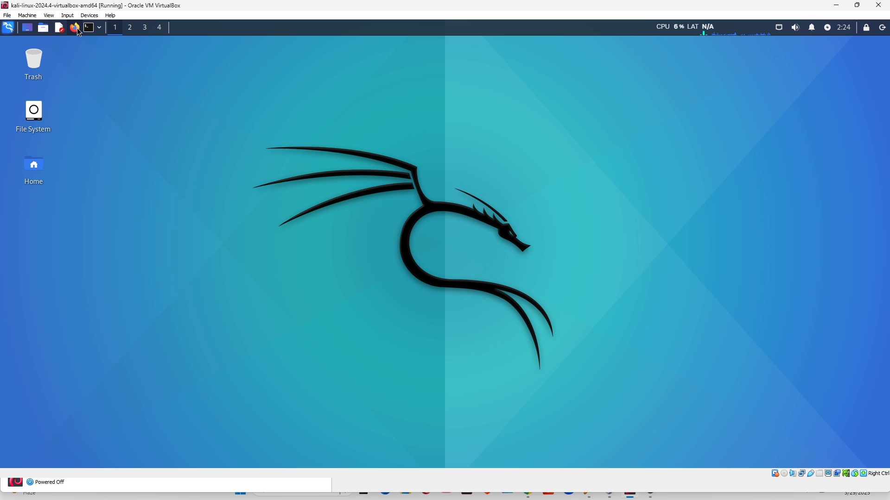
Step: Load the Nessus page at kali:8834 in Firefox, which reports Unable to connect
left_click(78, 30)
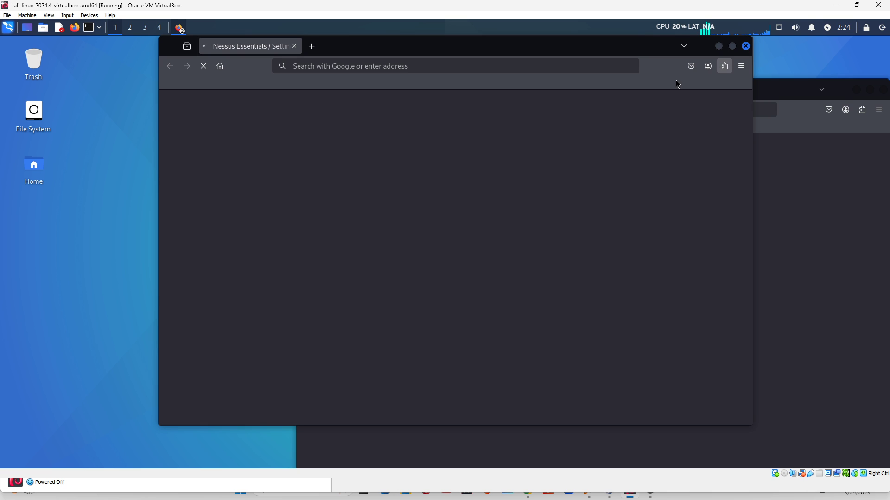
left_click(745, 46)
left_click_drag(644, 86, 470, 59)
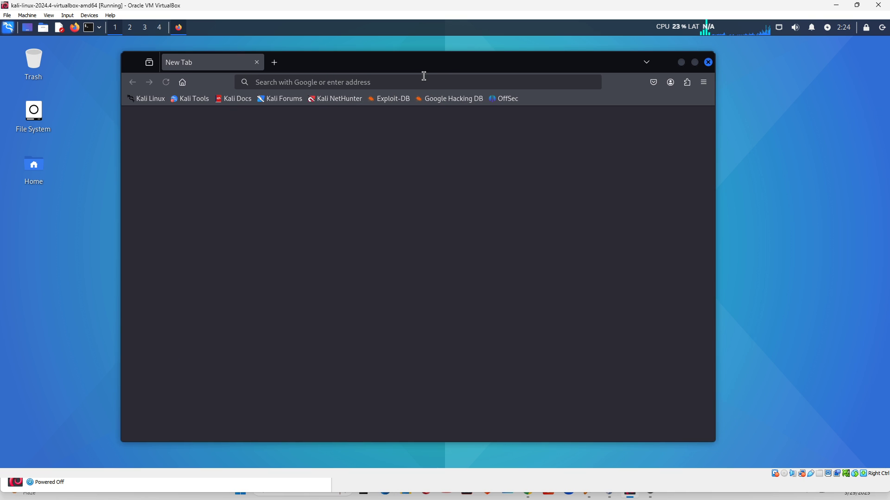
left_click(424, 76)
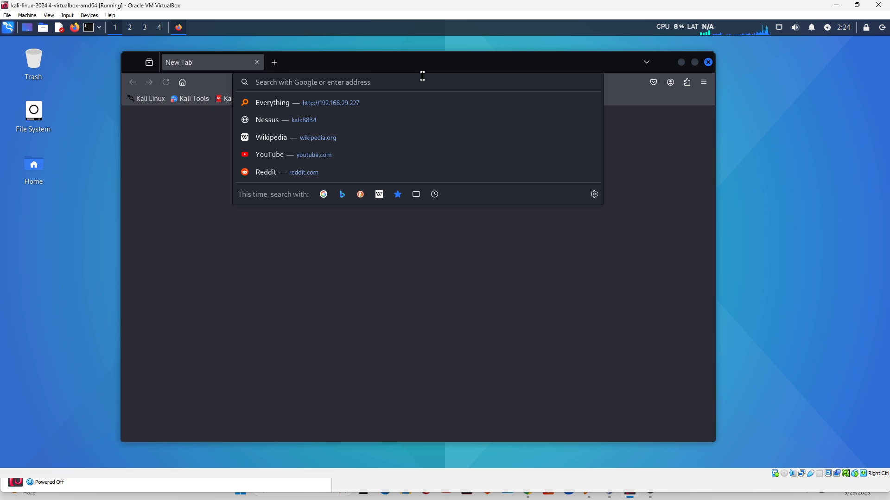
left_click(319, 120)
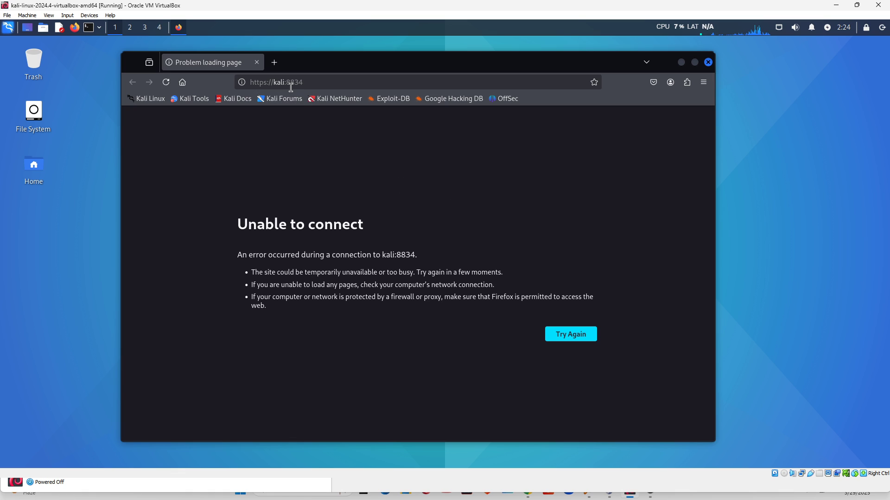
Step: Launch a new QTerminal window from the top panel
left_click(99, 28)
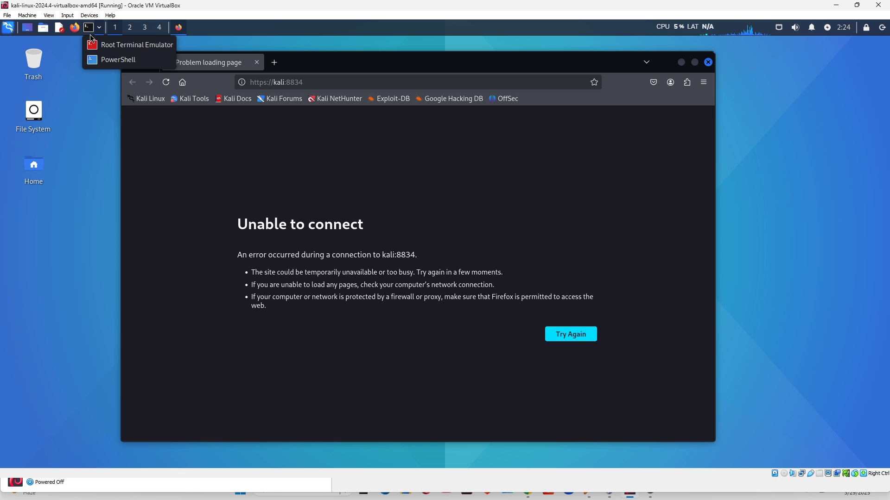
left_click(71, 107)
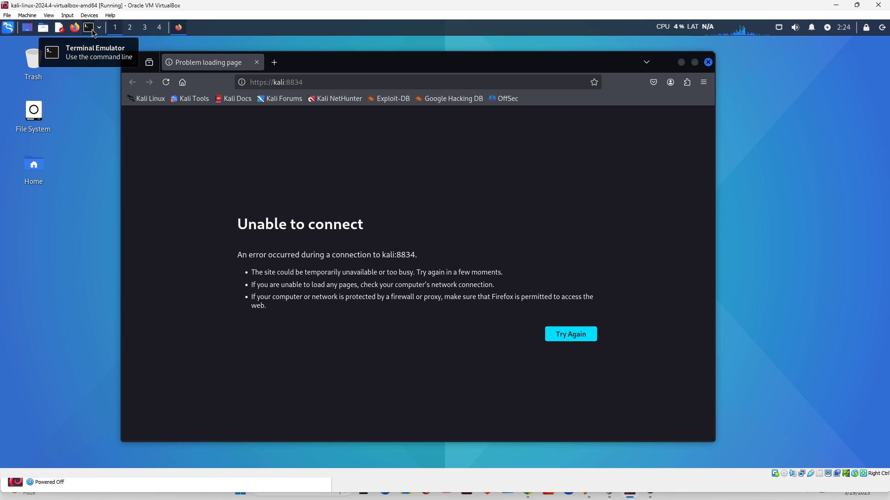
left_click(89, 28)
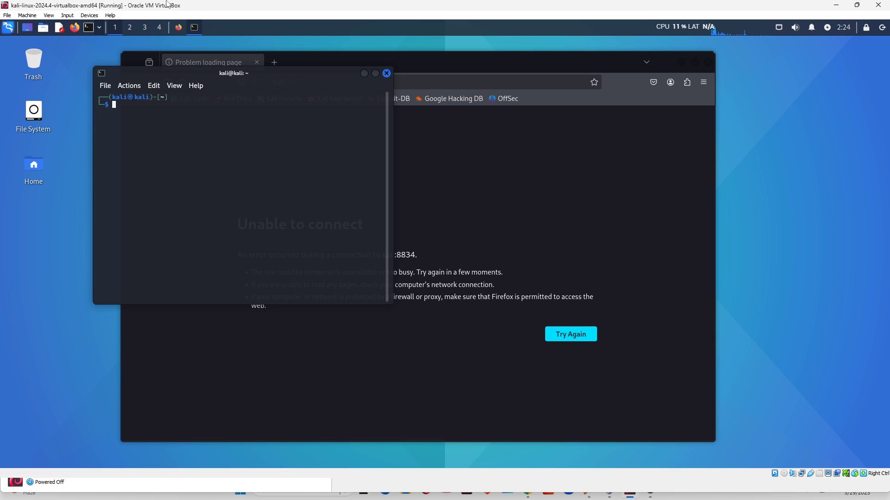
Step: Enlarge the terminal's text size and make the terminal fill the screen
left_click_drag(322, 72, 485, 83)
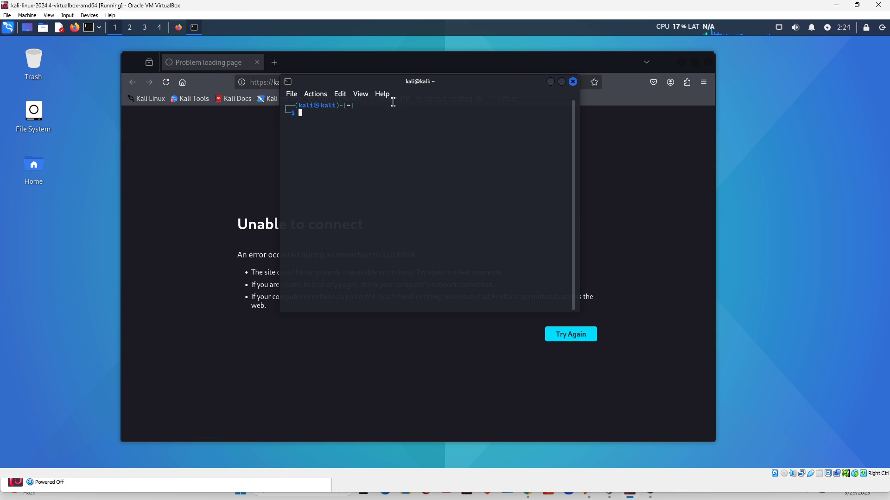
left_click(339, 94)
left_click(368, 144)
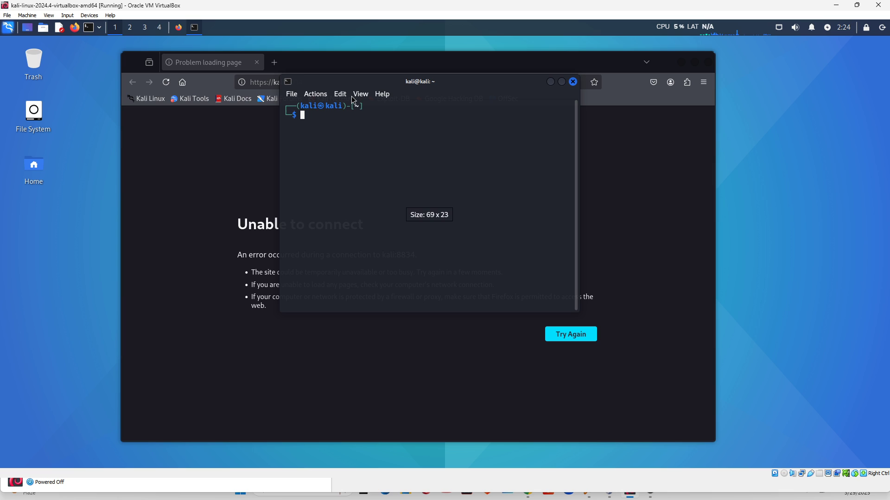
left_click(340, 93)
left_click(366, 143)
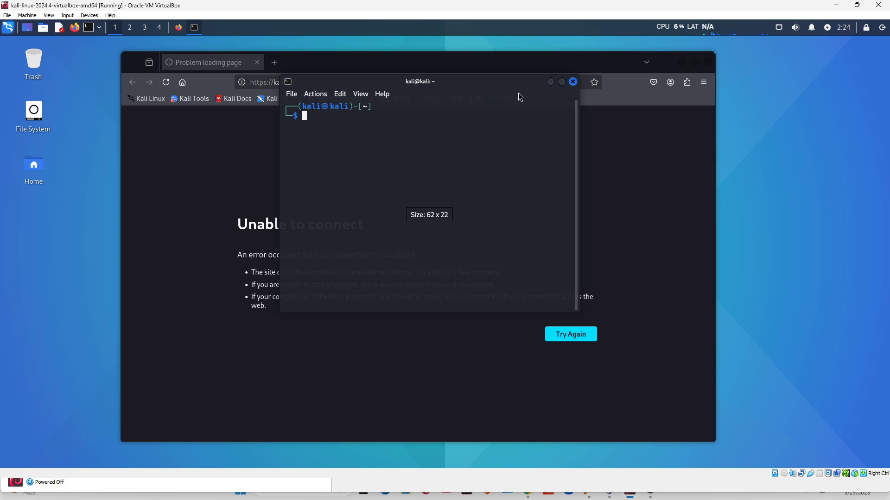
left_click(562, 82)
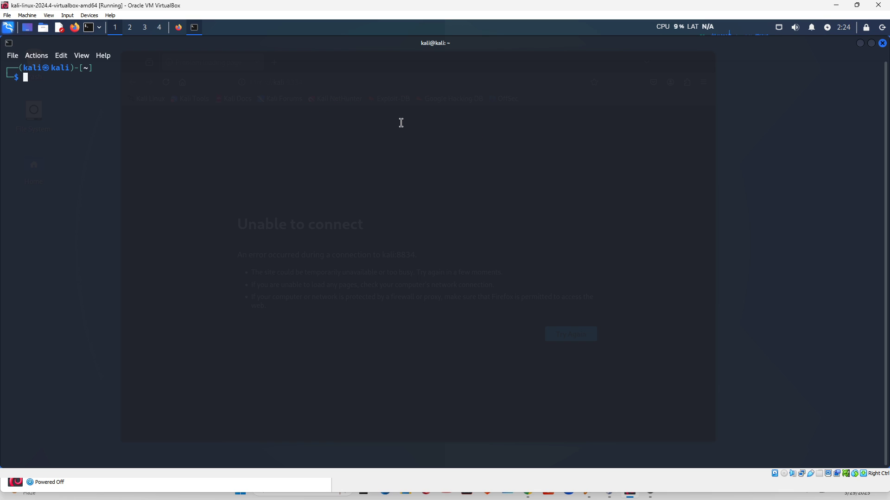
Step: Run sudo /bin/systemctl start nessusd.service with the sudo password, then minimize the terminal
type("sudi")
key("BackSpace")
key("BackSpace")
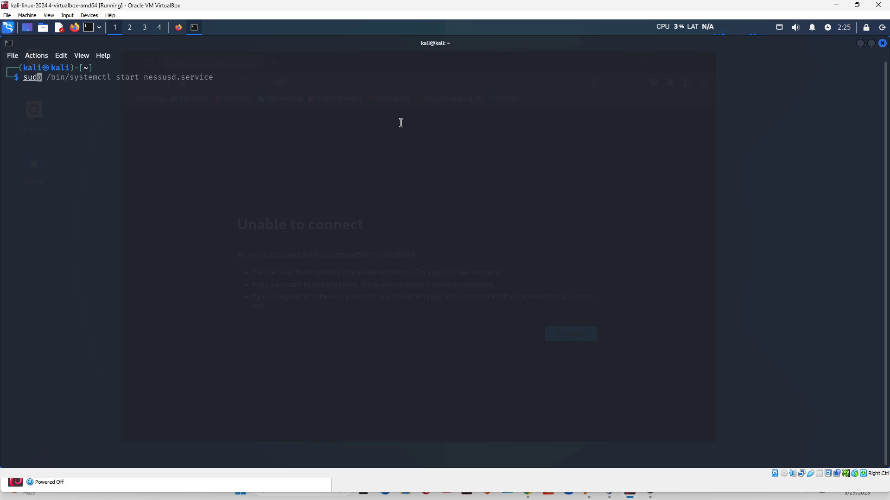
key("Right")
key("Return")
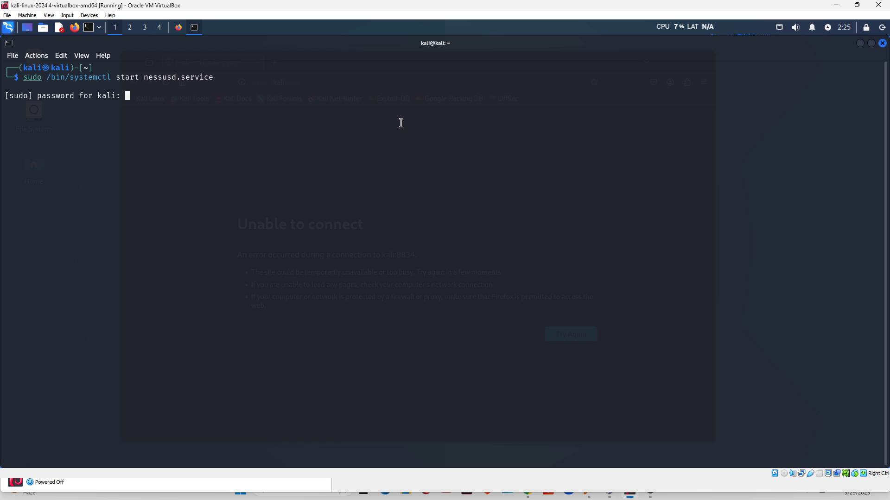
key("Return")
left_click(860, 43)
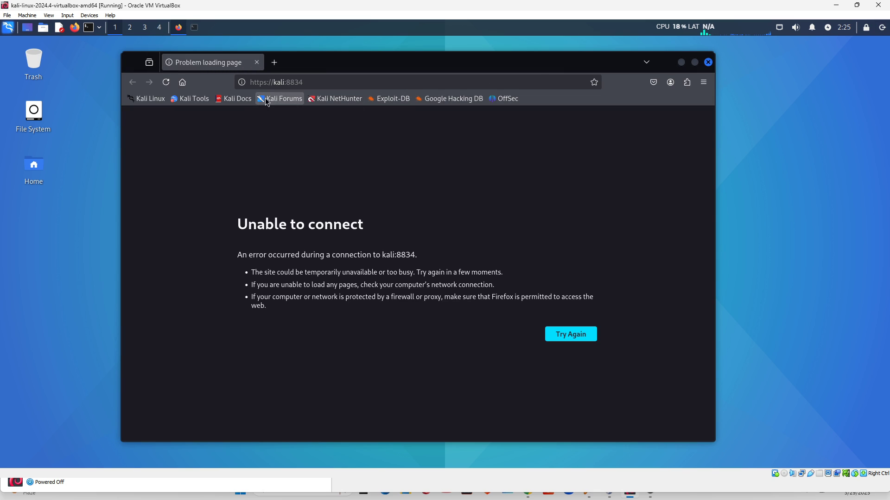
Step: Retry kali:8834, sign in to Nessus Essentials as admin, and maximize the Firefox window
left_click(166, 82)
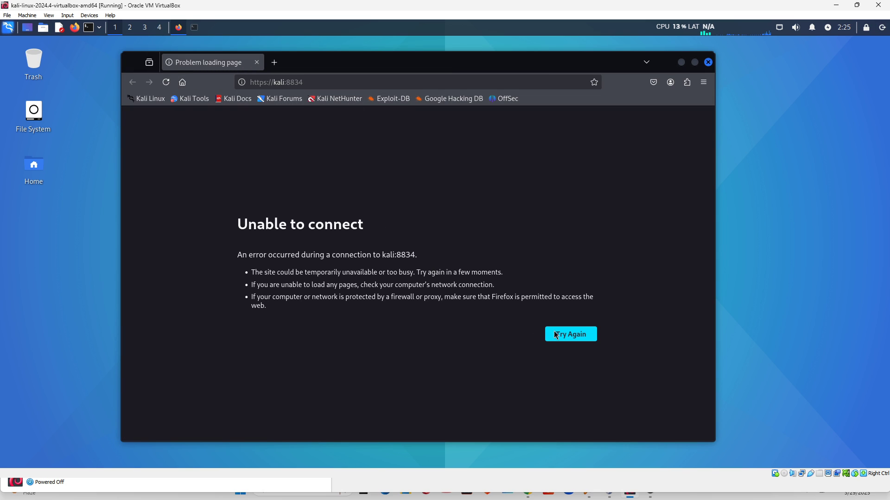
left_click(572, 334)
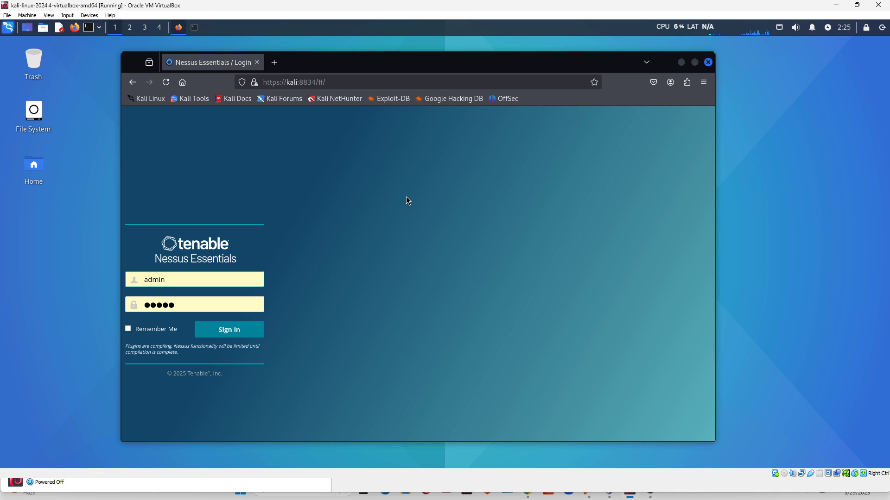
left_click(227, 332)
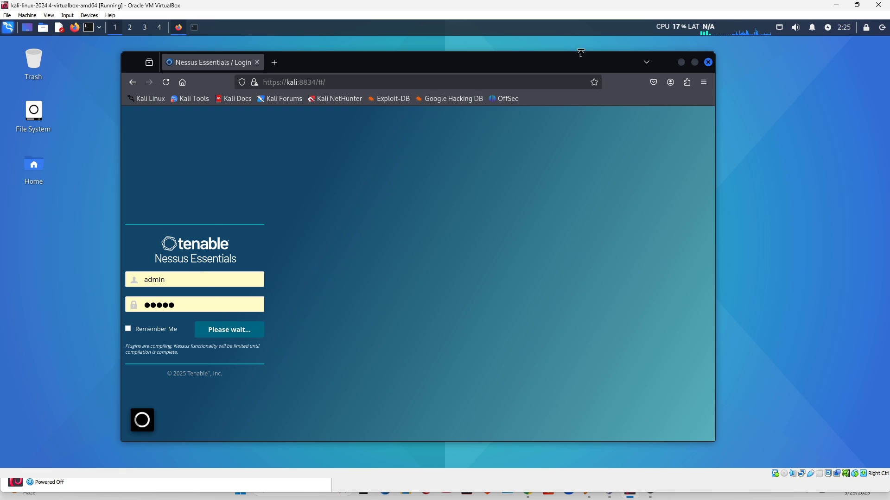
left_click(692, 63)
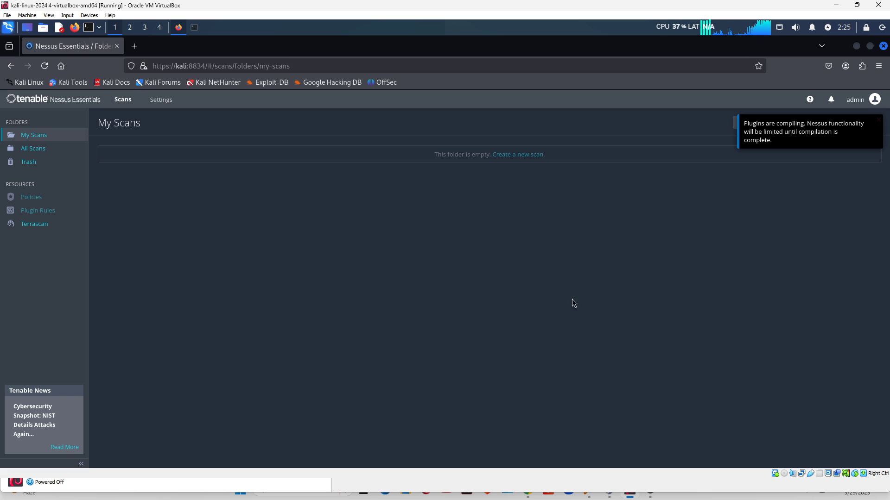
Step: Browse All Scans, Terrascan, then the License Utilization, Plugin Detail Locale, Software Update and Scanner Health pages
left_click(32, 152)
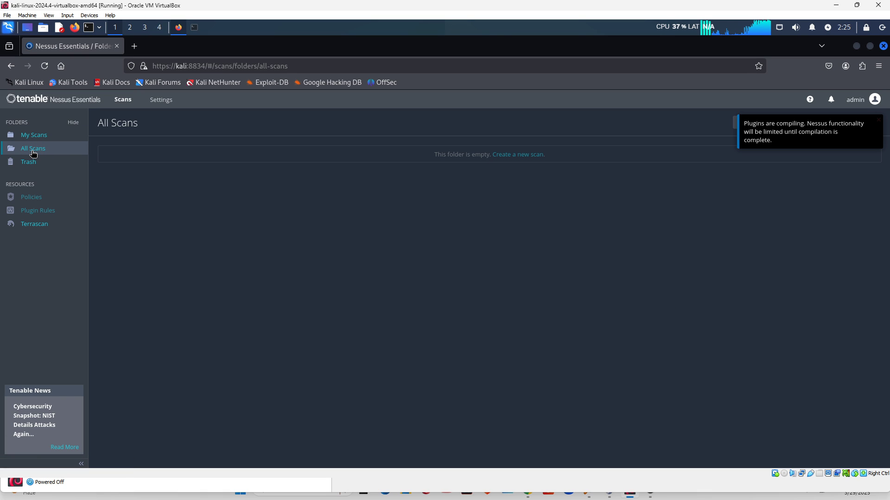
left_click(35, 225)
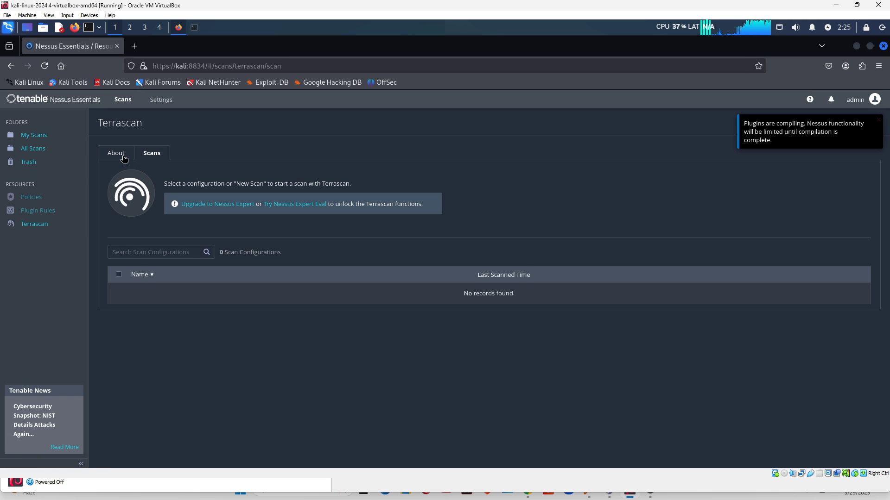
left_click(156, 108)
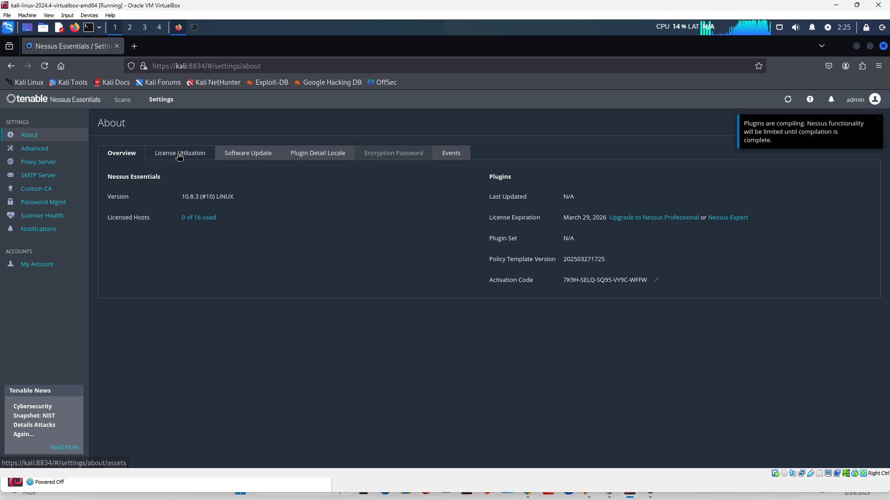
left_click(178, 157)
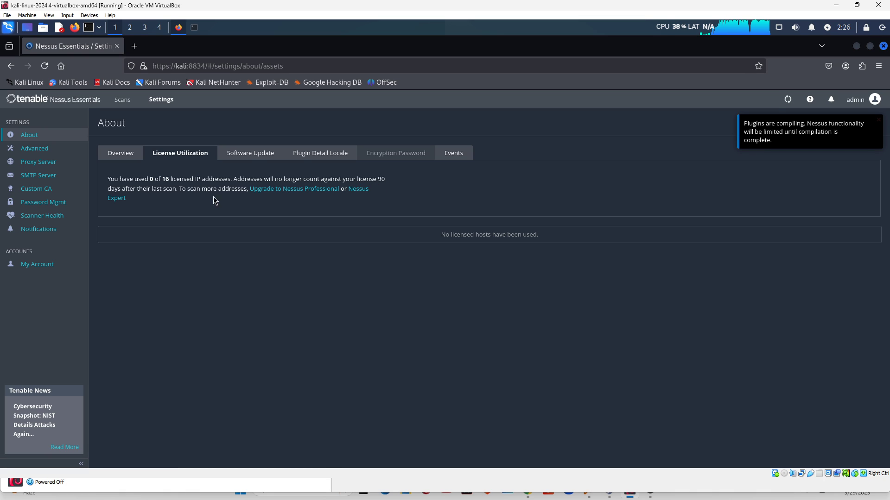
left_click(337, 154)
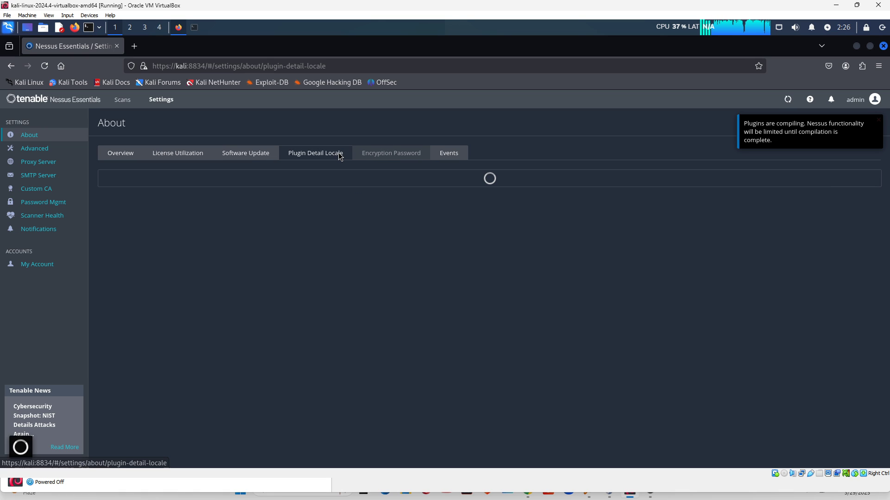
left_click(232, 156)
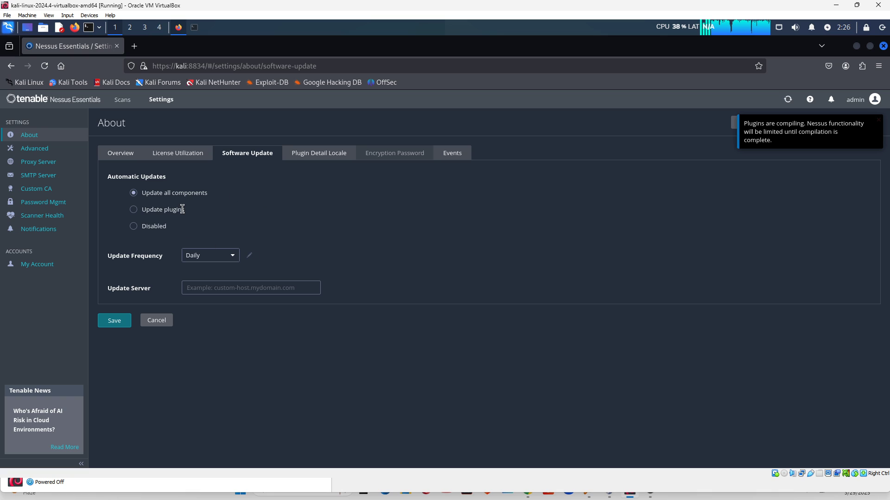
left_click(52, 214)
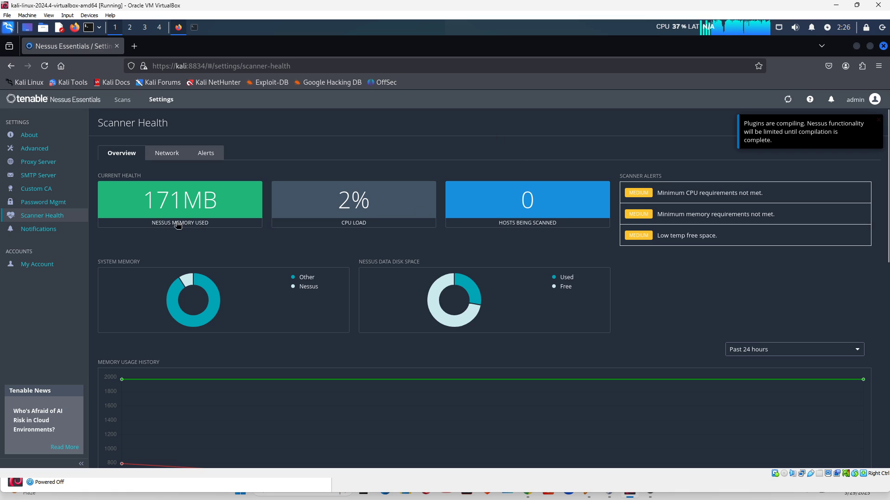
Step: Review Notifications, Password Mgmt, Custom CA, SMTP Server, Proxy Server and Advanced settings, then return to About
left_click(61, 231)
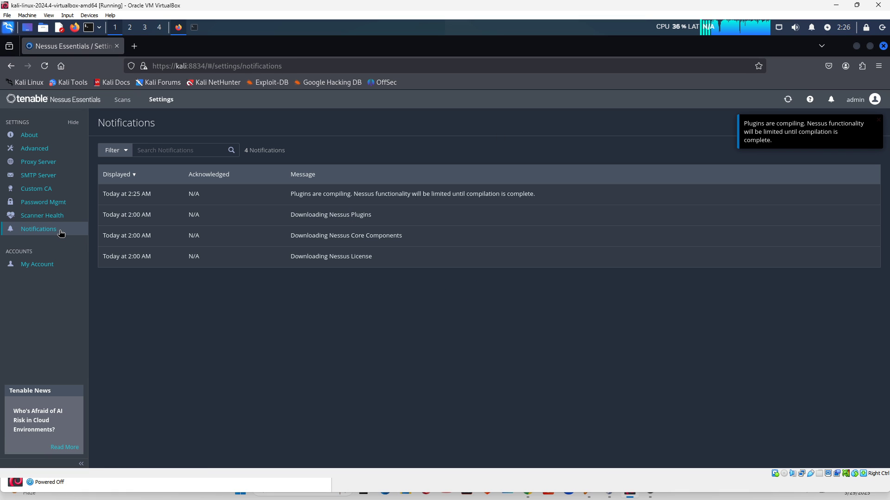
left_click(50, 202)
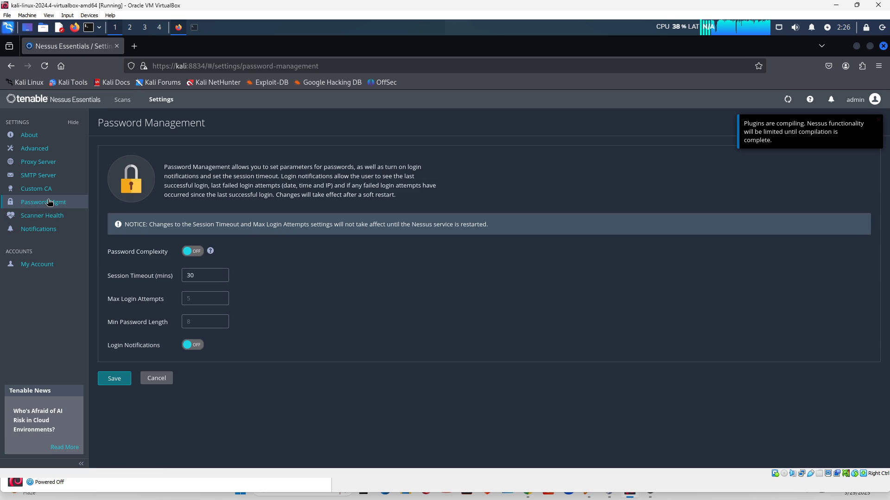
left_click(42, 187)
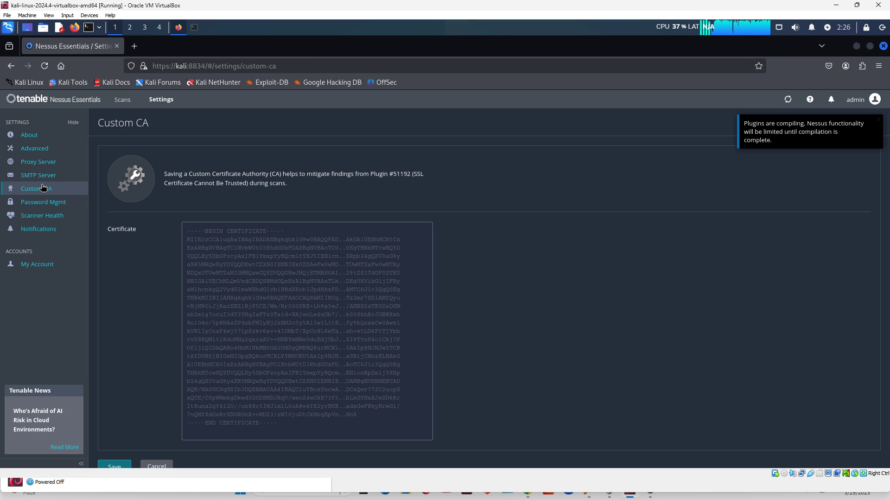
left_click(45, 176)
left_click(49, 169)
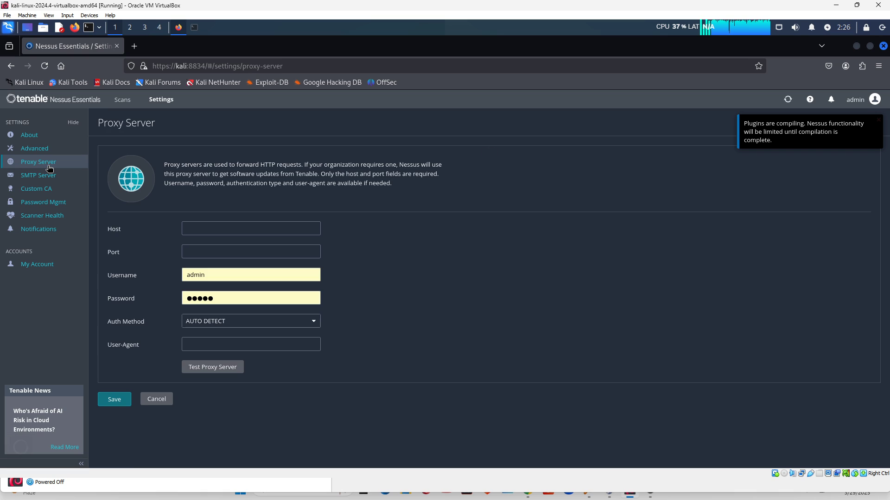
left_click(40, 154)
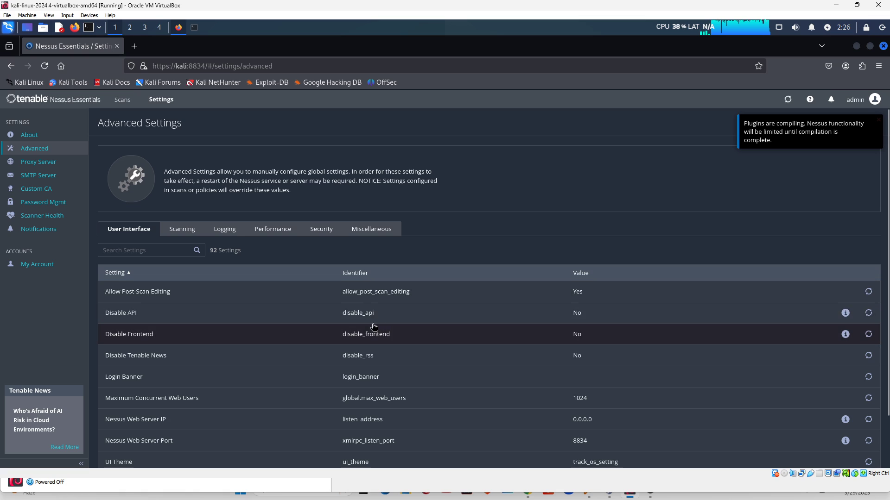
scroll(882, 213, "down", 2)
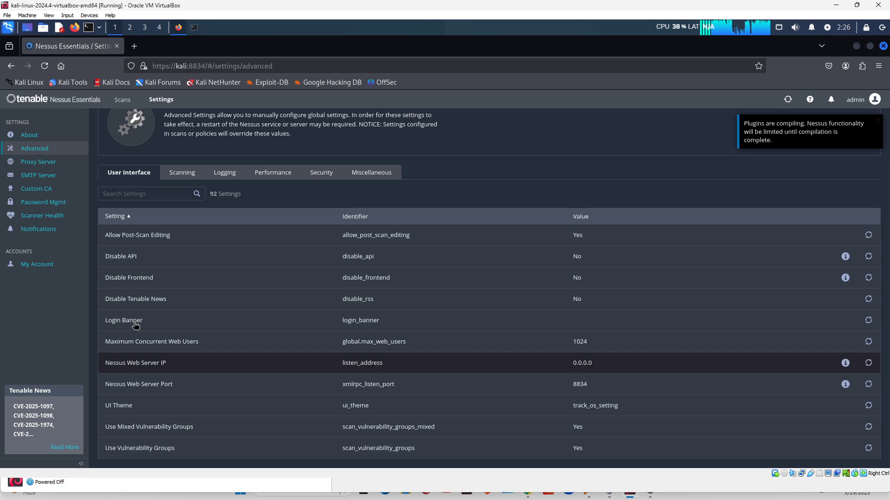
left_click(30, 135)
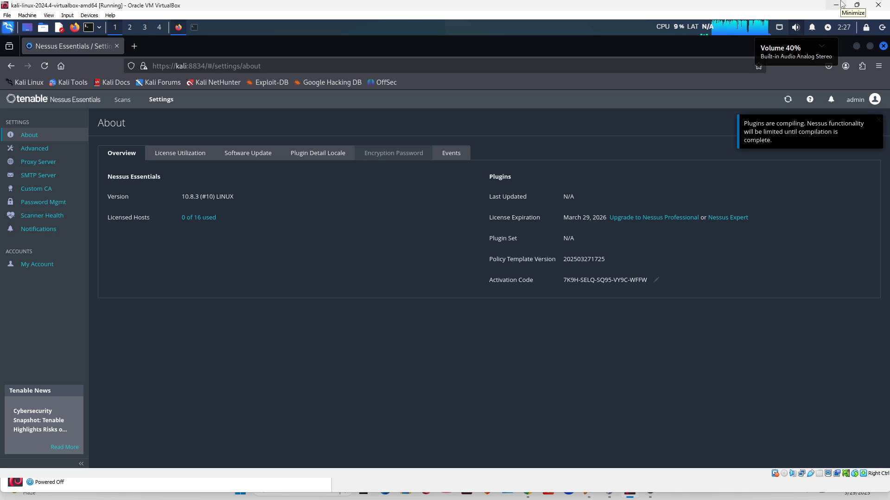
Step: Minimize the Kali VM window and the VirtualBox Manager to reveal the Windows host desktop
left_click(836, 5)
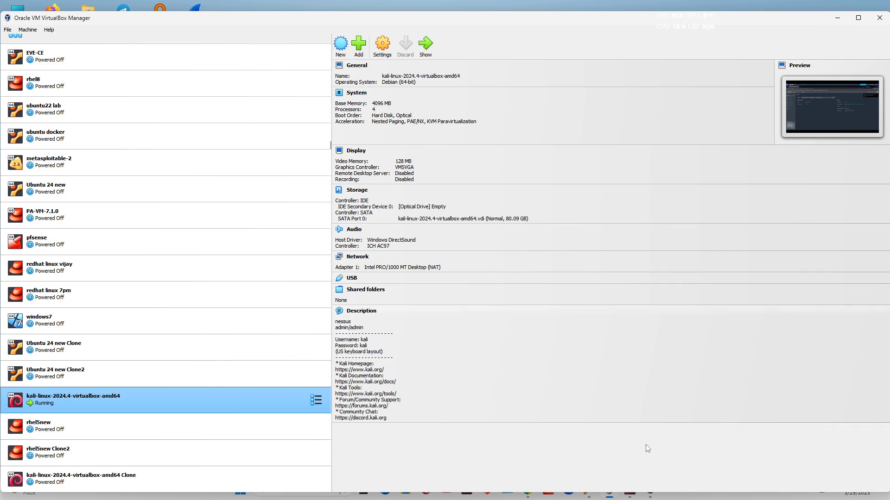
left_click(838, 18)
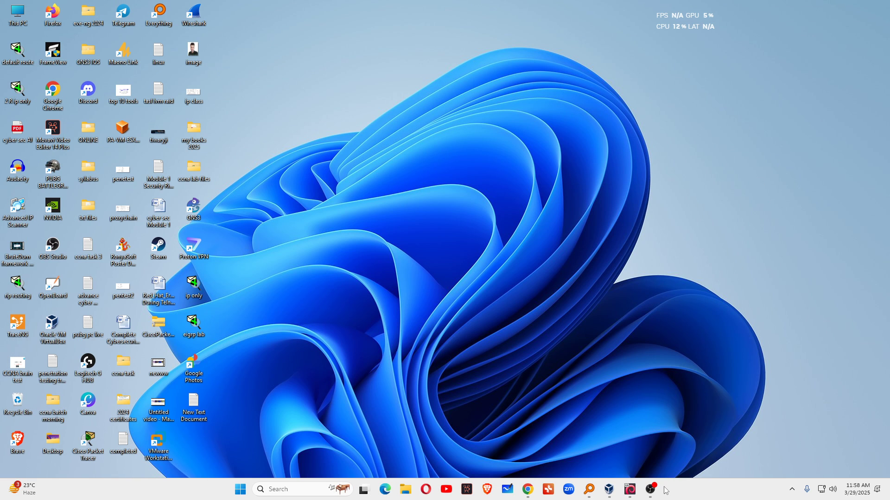